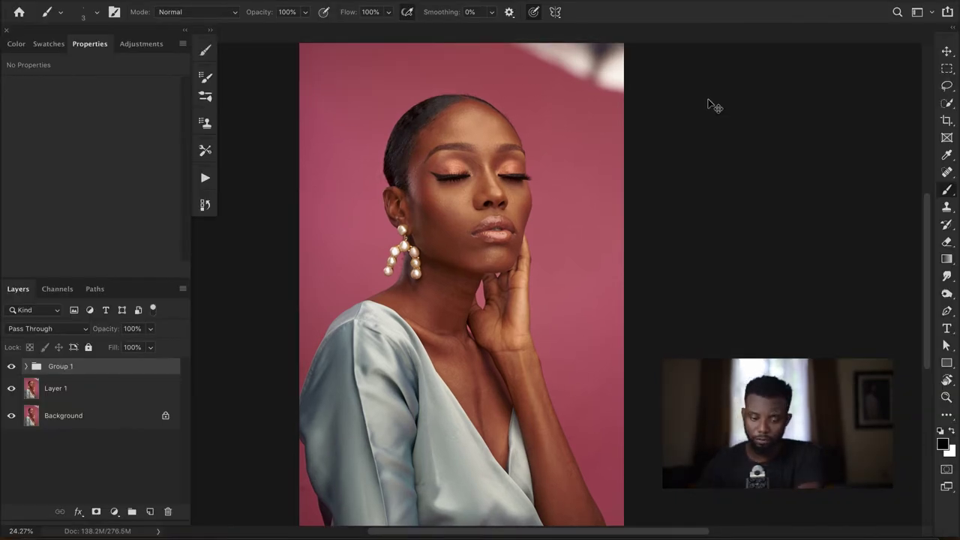
- Inspect the neck skin at 100%, zoom back out, and expand Group 1 to reveal Dodge and Burn
{"action": "key", "text": "ctrl+plus"}
{"action": "key", "text": "ctrl+plus"}
{"action": "key", "text": "ctrl+plus"}
{"action": "key", "text": "ctrl+plus"}
{"action": "key", "text": "ctrl+plus"}
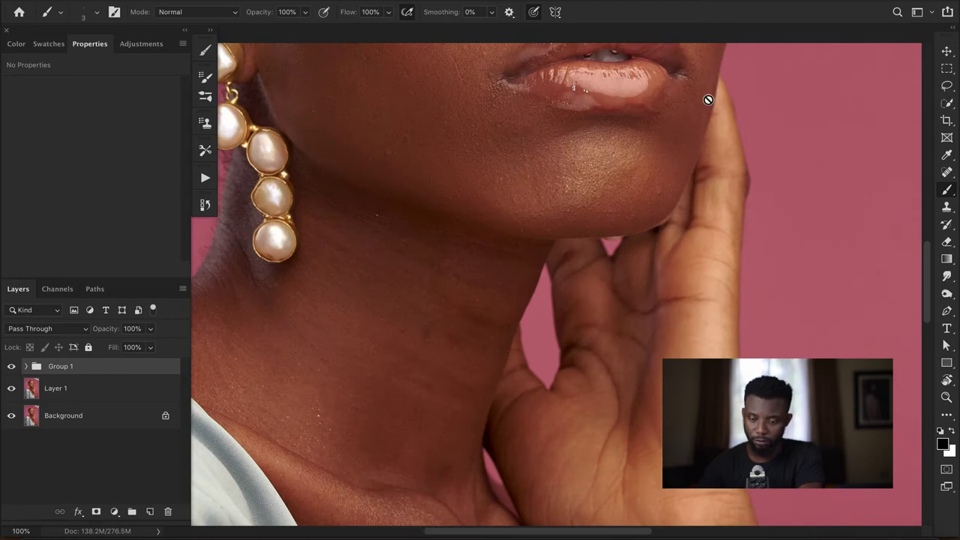
{"action": "key", "text": "ctrl+minus"}
{"action": "key", "text": "ctrl+minus"}
{"action": "key", "text": "ctrl+minus"}
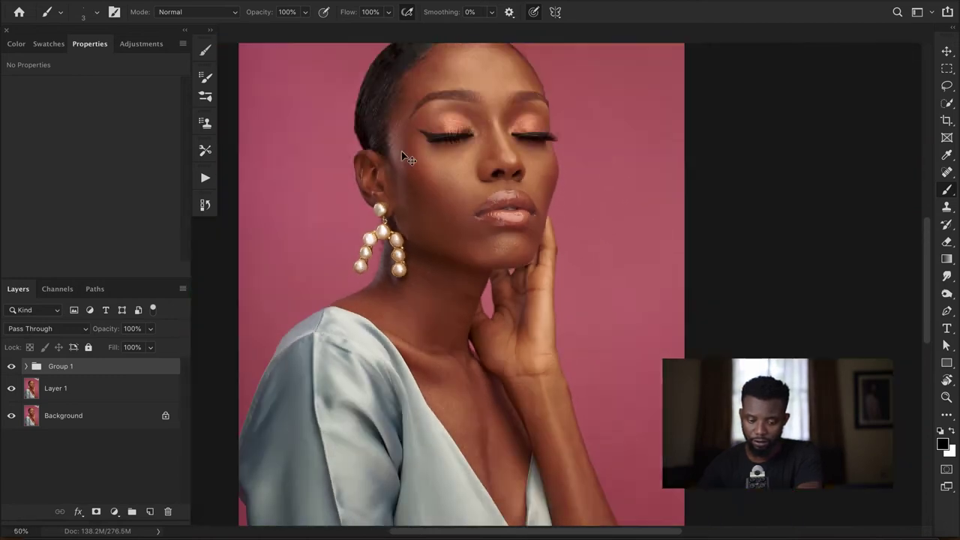
{"action": "left_click", "coordinate": [25, 366]}
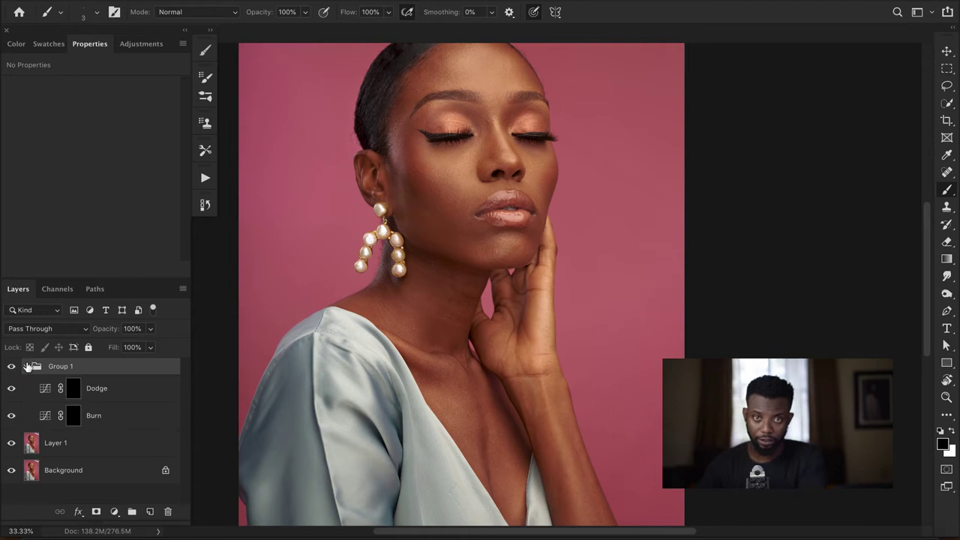
- Add a darkening Curves layer above Group 1, invert its mask to black, and name it dod
{"action": "left_click", "coordinate": [114, 512]}
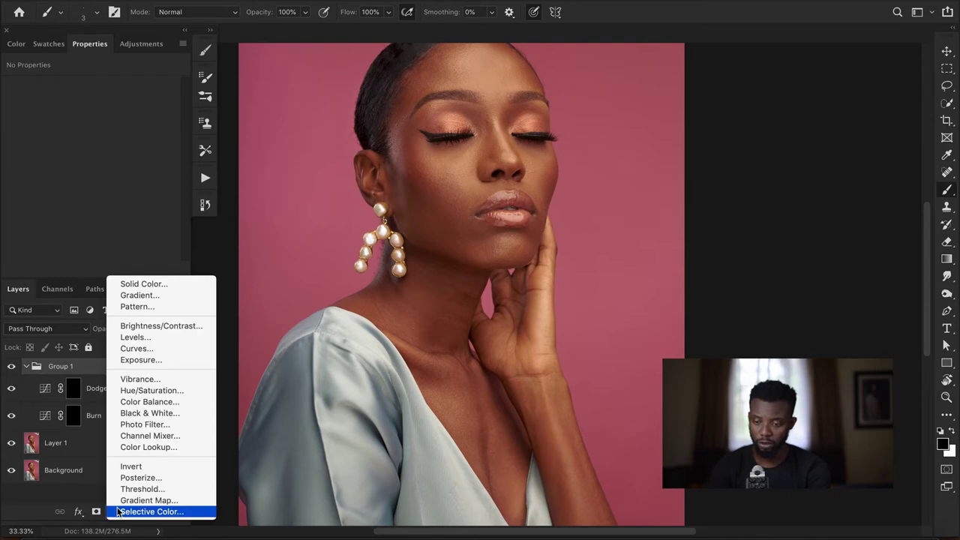
{"action": "left_click", "coordinate": [135, 349]}
{"action": "left_click_drag", "start_coordinate": [112, 391], "coordinate": [111, 361]}
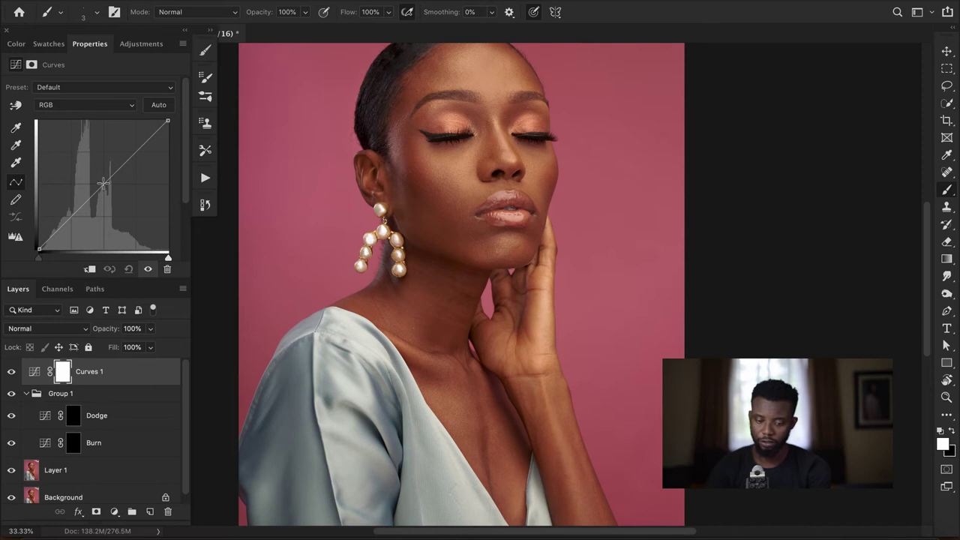
{"action": "left_click_drag", "start_coordinate": [105, 182], "coordinate": [121, 197]}
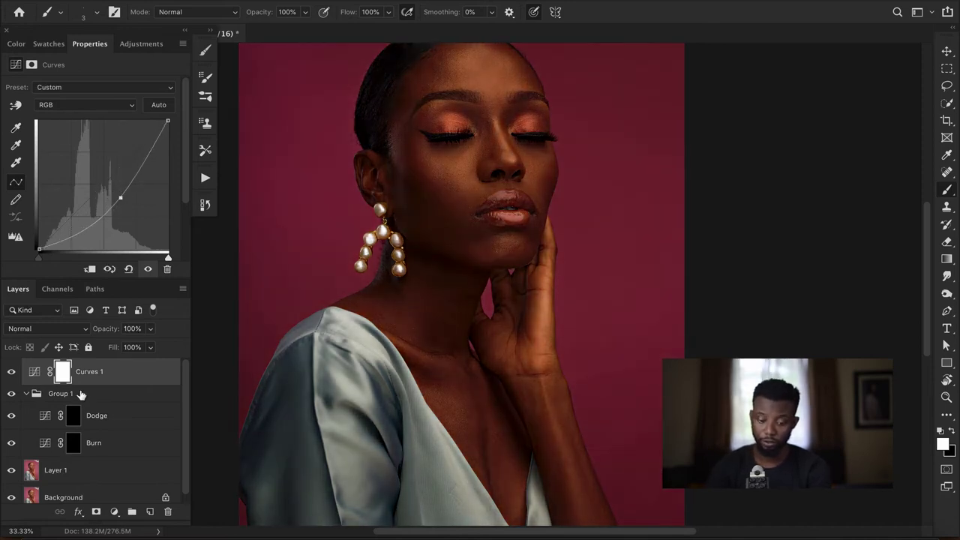
{"action": "left_click", "coordinate": [63, 373]}
{"action": "key", "text": "ctrl+i"}
{"action": "double_click", "coordinate": [89, 371]}
{"action": "type", "text": "d"}
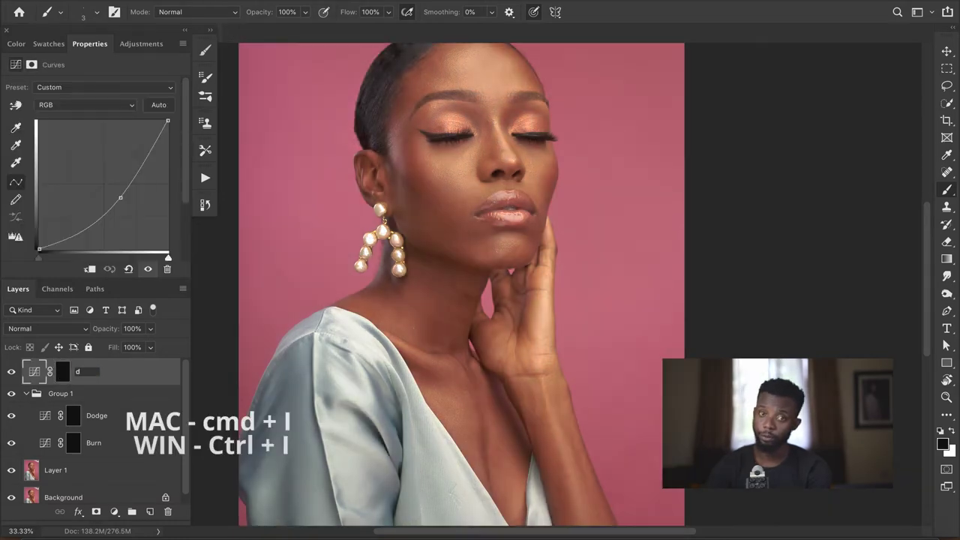
{"action": "type", "text": "od"}
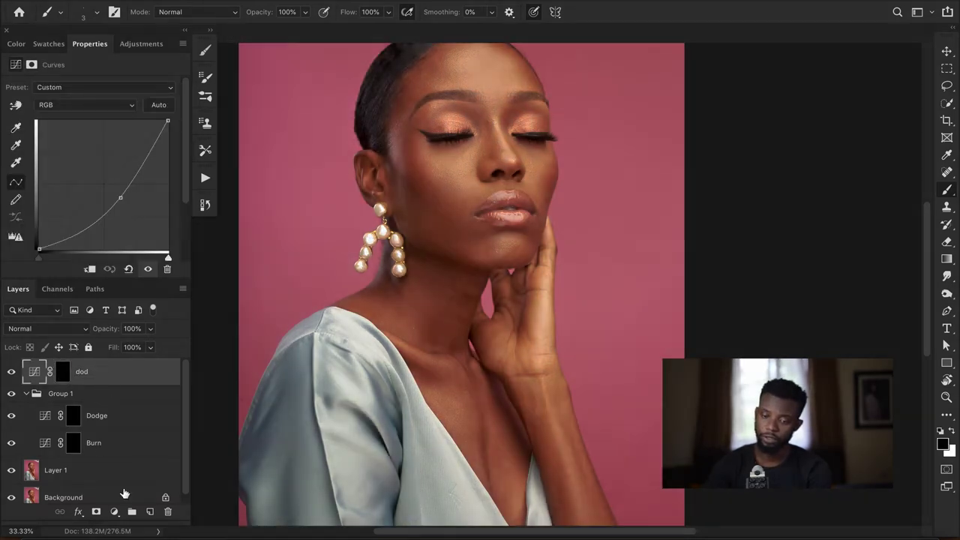
- Add a brightening Curves layer with an inverted black mask and start naming it Bu
{"action": "left_click", "coordinate": [117, 512]}
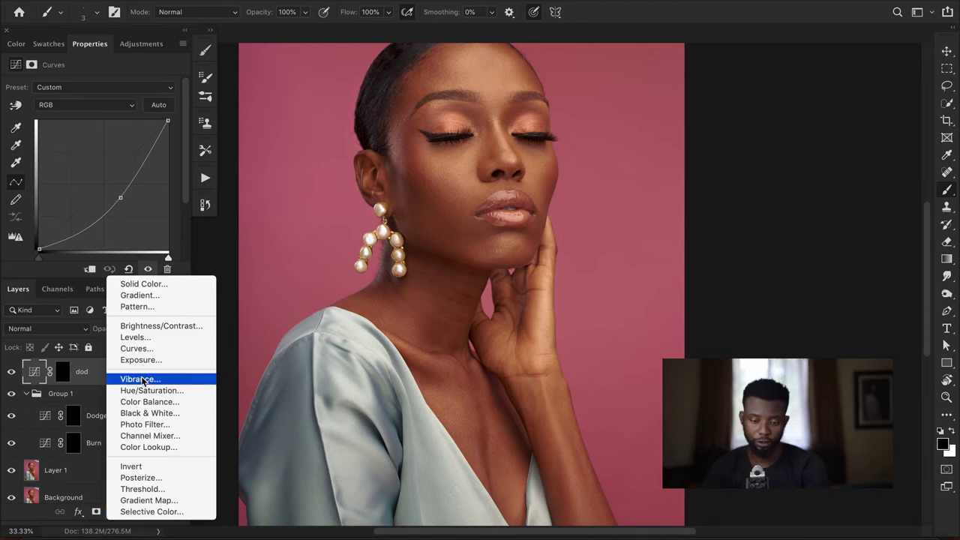
{"action": "left_click", "coordinate": [142, 349]}
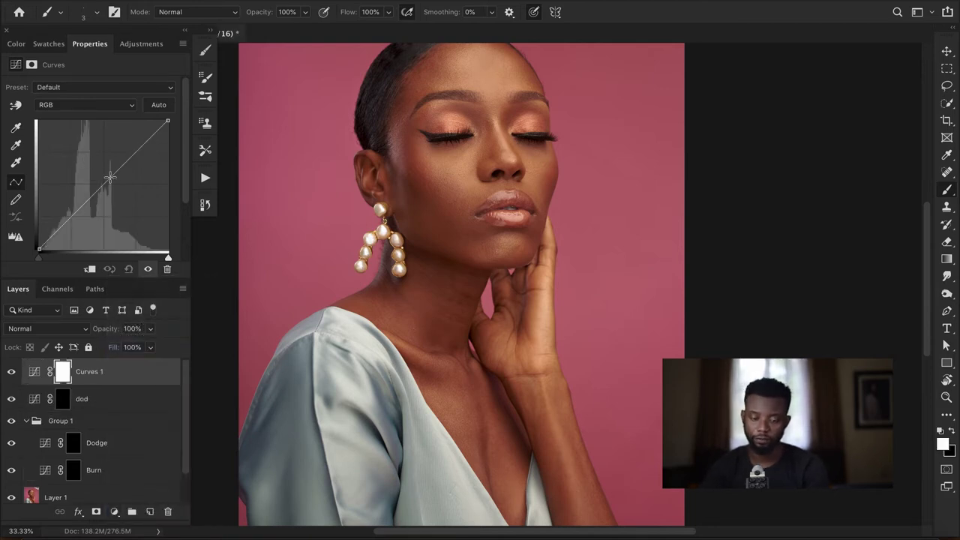
{"action": "mouse_move", "coordinate": [110, 177]}
{"action": "left_mouse_down"}
{"action": "mouse_move", "coordinate": [94, 157]}
{"action": "mouse_move", "coordinate": [99, 164]}
{"action": "left_mouse_up"}
{"action": "key", "text": "ctrl+i"}
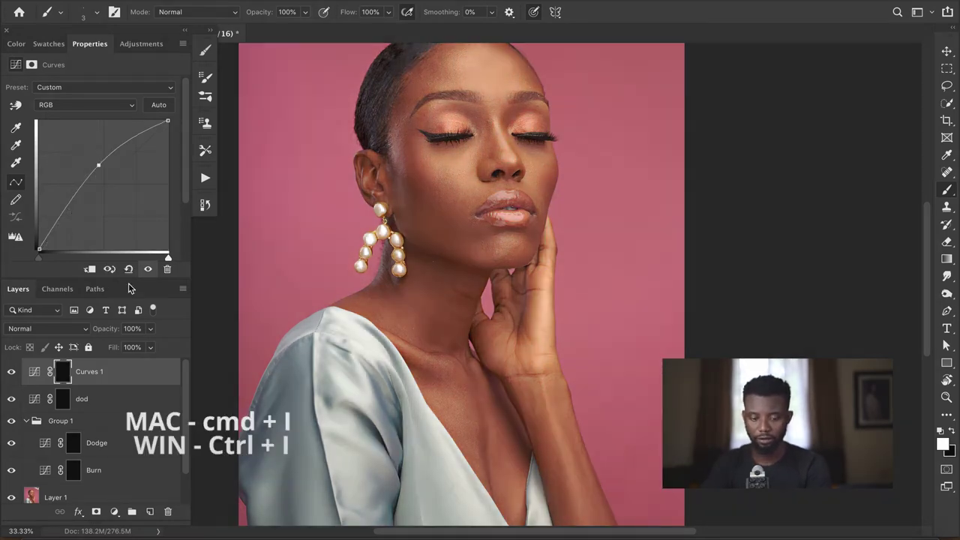
{"action": "key", "text": "x"}
{"action": "double_click", "coordinate": [89, 371]}
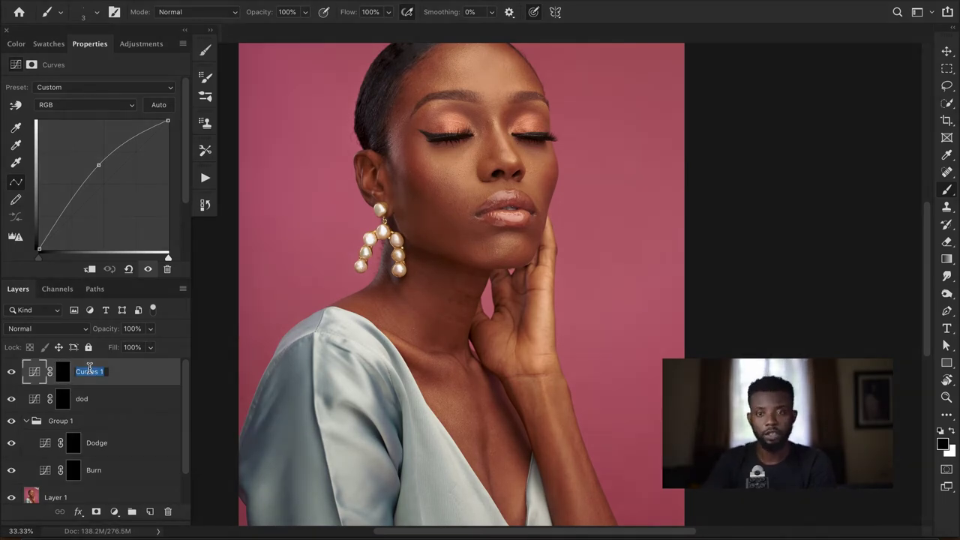
{"action": "type", "text": "B"}
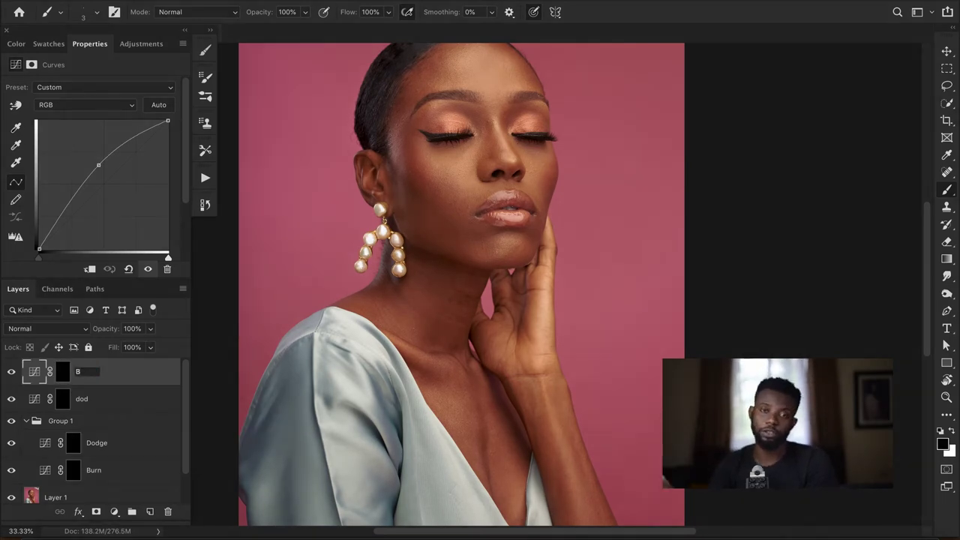
{"action": "type", "text": "u"}
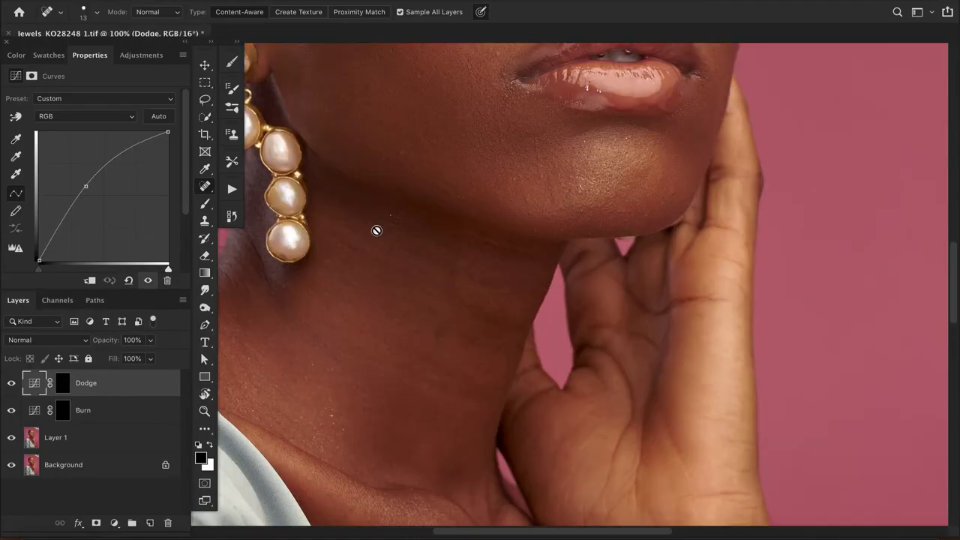
- Select the retouch pixel layer Layer 1 and rename it Healing
{"action": "left_click", "coordinate": [83, 438]}
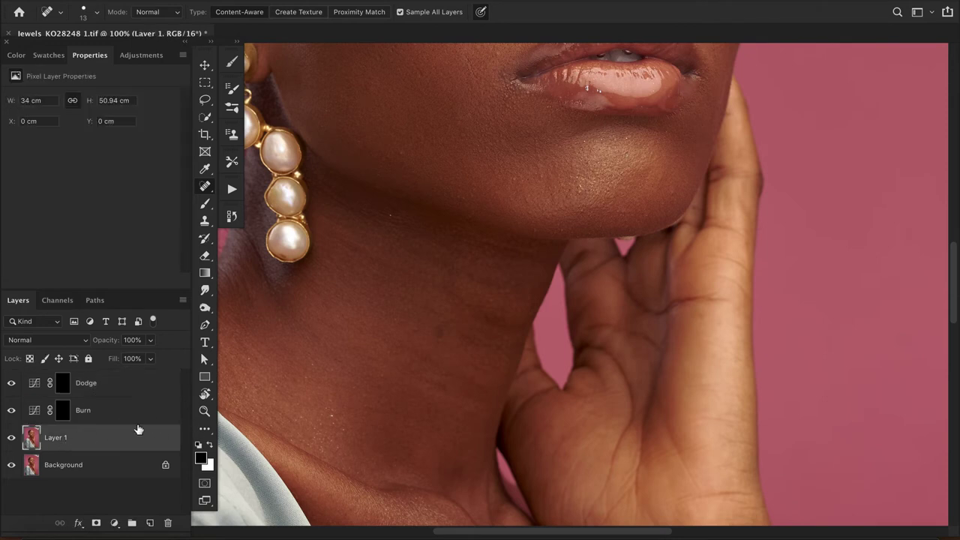
{"action": "double_click", "coordinate": [59, 441]}
{"action": "type", "text": "Healing"}
{"action": "key", "text": "Return"}
- Spot-heal the two dark spots and the small mole on the chin
{"action": "scroll", "coordinate": [407, 236], "scroll_direction": "up", "scroll_amount": 2}
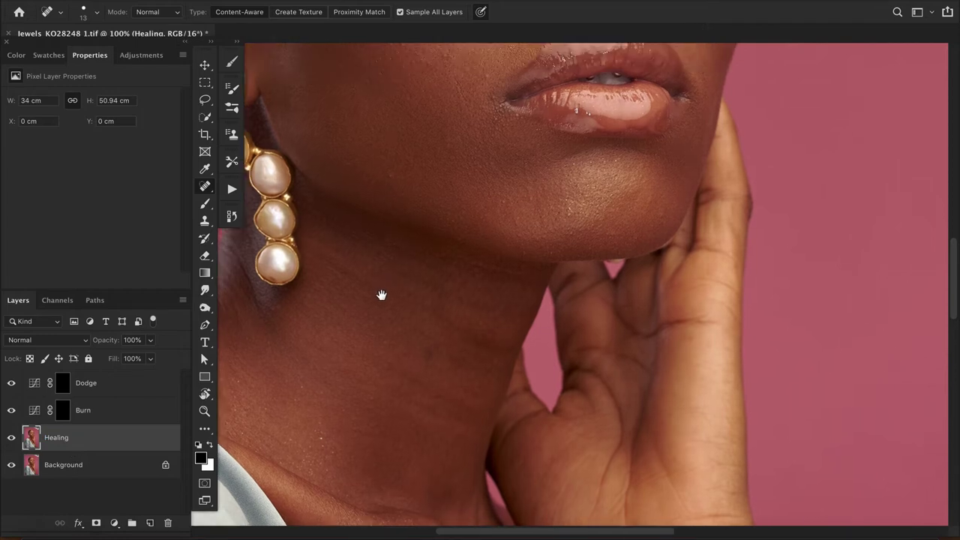
{"action": "left_click", "coordinate": [417, 183]}
{"action": "left_click", "coordinate": [513, 240]}
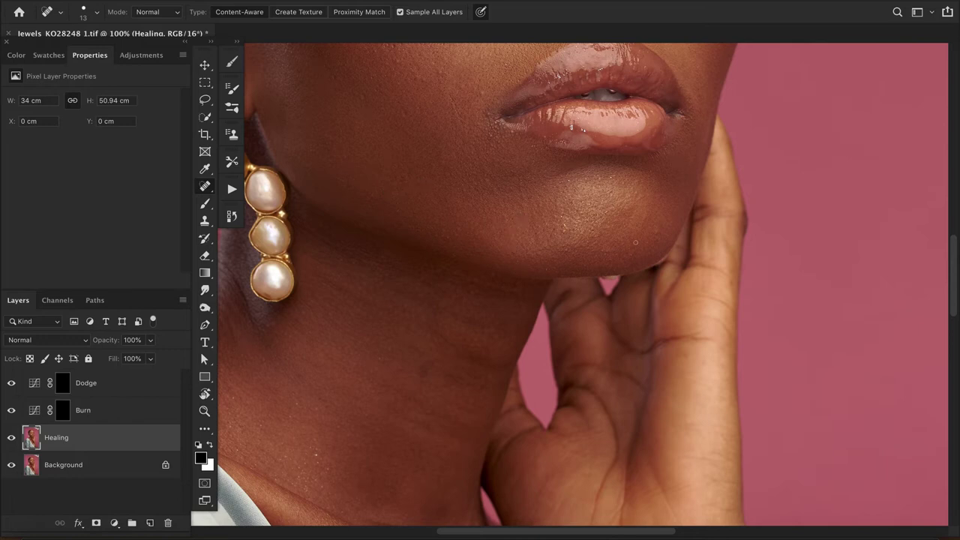
{"action": "left_click", "coordinate": [657, 234]}
- Heal the dark mark on the nose and two cheek blemishes, then shrink the brush to 8
{"action": "scroll", "coordinate": [571, 127], "scroll_direction": "up", "scroll_amount": 5}
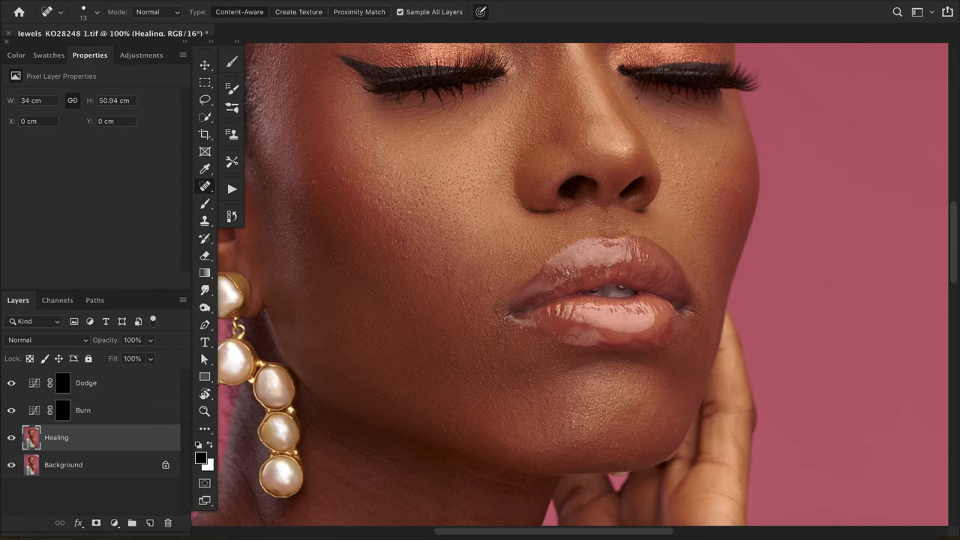
{"action": "left_click", "coordinate": [587, 143]}
{"action": "left_click", "coordinate": [336, 168]}
{"action": "left_click", "coordinate": [447, 270]}
{"action": "scroll", "coordinate": [436, 290], "scroll_direction": "up", "scroll_amount": 1}
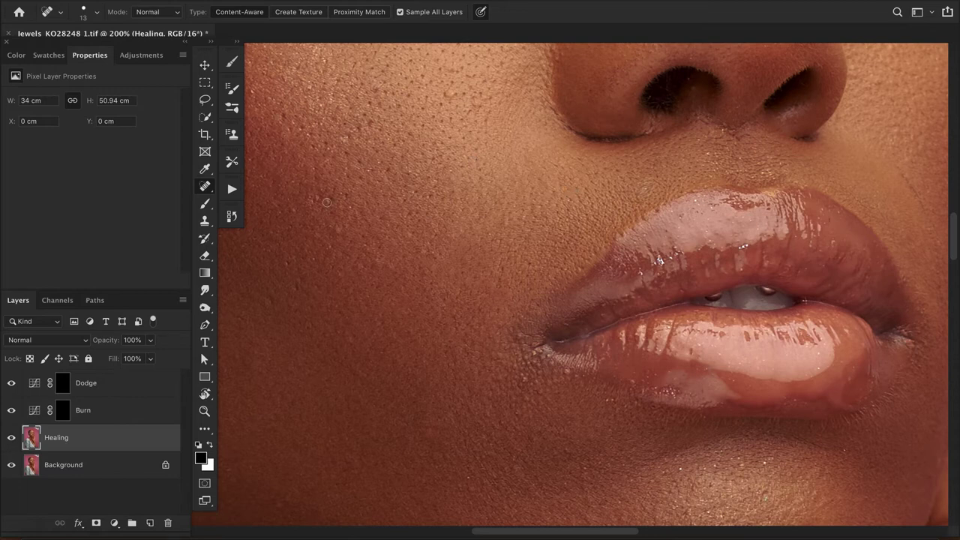
{"action": "left_click_drag", "start_coordinate": [319, 196], "coordinate": [405, 264]}
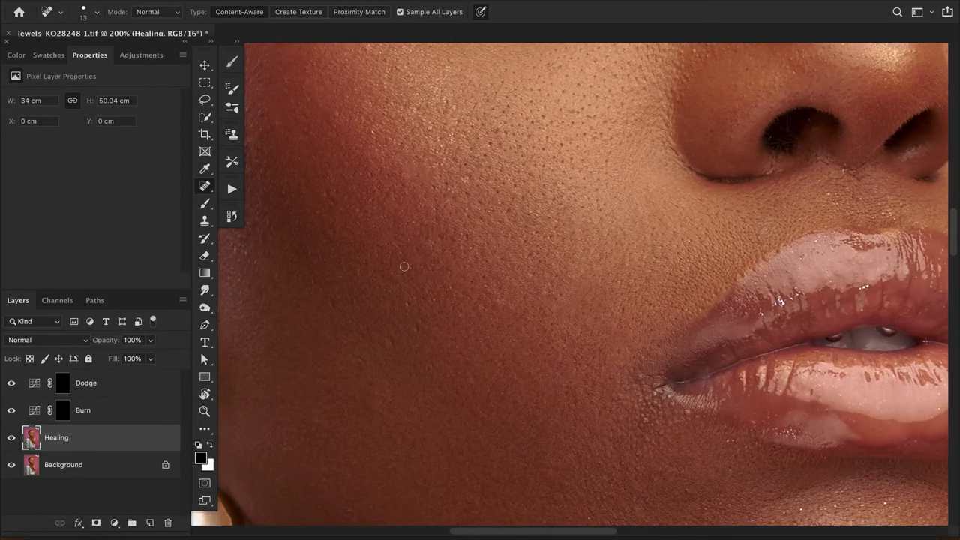
{"action": "key", "text": "bracketleft"}
- Switch to the Clone Stamp in Normal mode, clone over the uneven cheek, and zoom to 300%
{"action": "key", "text": "s"}
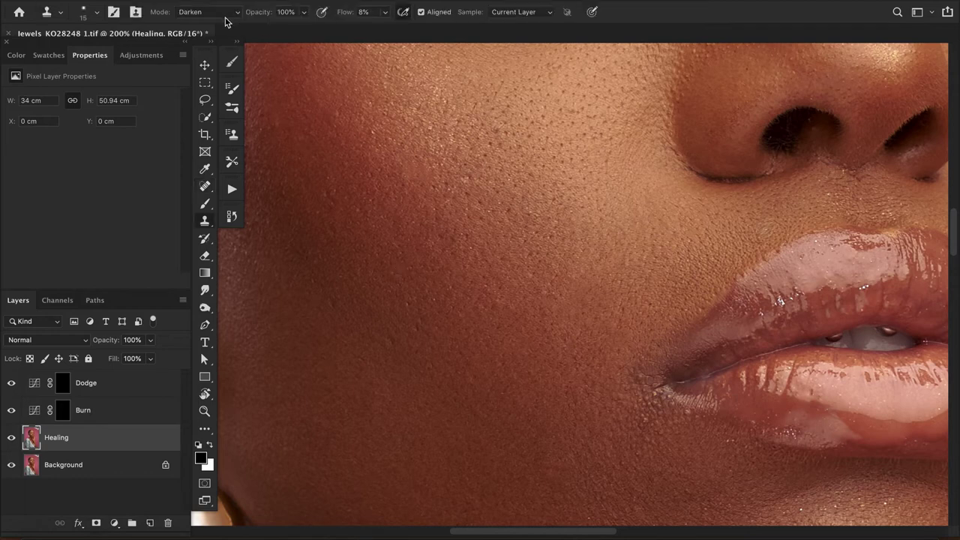
{"action": "left_click", "coordinate": [197, 12]}
{"action": "key", "text": "Escape"}
{"action": "left_click_drag", "start_coordinate": [390, 294], "coordinate": [407, 303]}
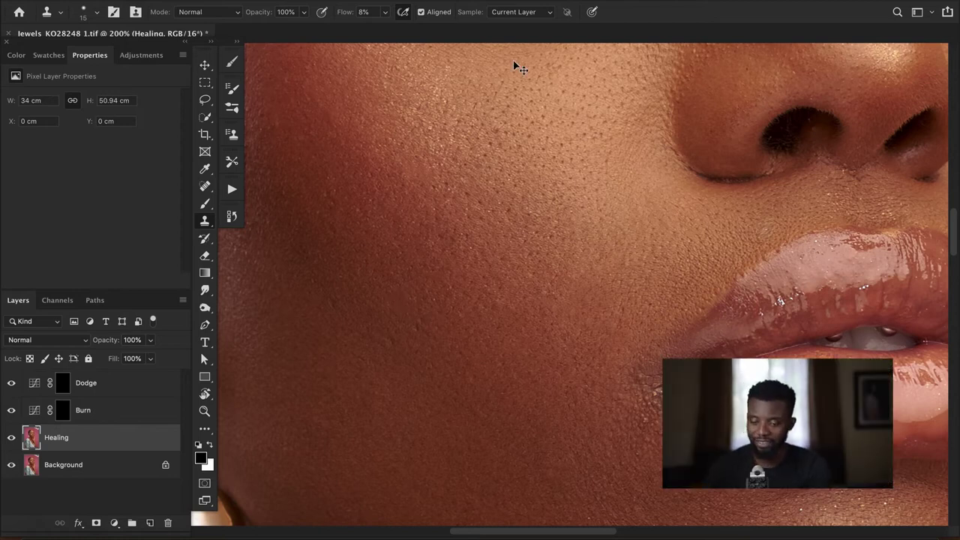
{"action": "key", "text": "ctrl+plus"}
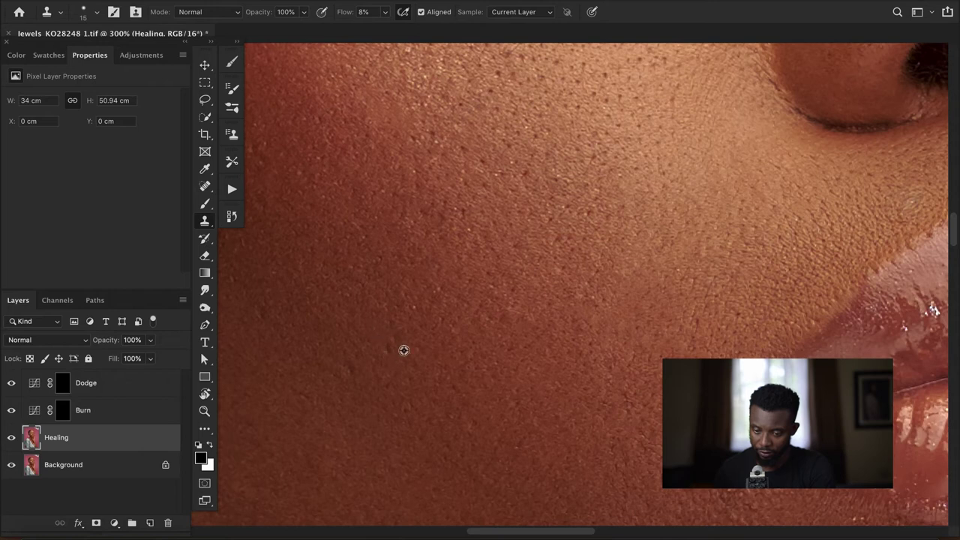
- Paint a temporary circle around the cheek area with the brush, then undo it
{"action": "key", "text": "b"}
{"action": "mouse_move", "coordinate": [393, 329]}
{"action": "left_mouse_down"}
{"action": "mouse_move", "coordinate": [377, 374]}
{"action": "mouse_move", "coordinate": [408, 333]}
{"action": "mouse_move", "coordinate": [378, 333]}
{"action": "left_mouse_up"}
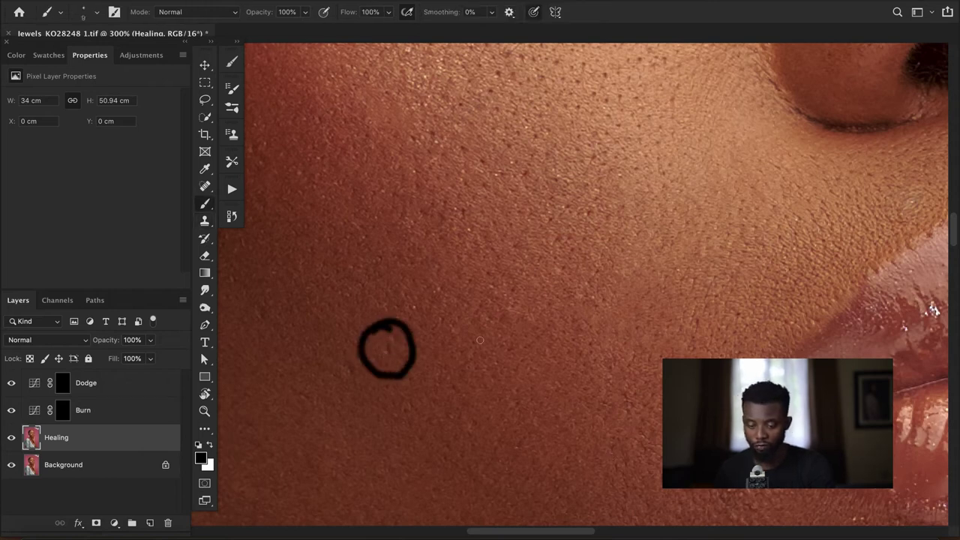
{"action": "key", "text": "ctrl+z"}
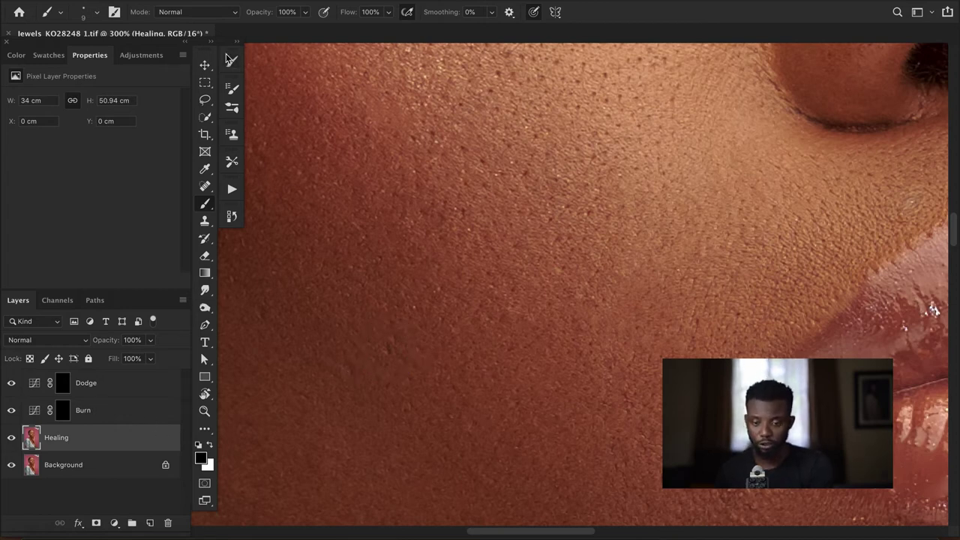
- Set Lighten blending and clone clean cheek texture over the shadowed cheek, resampling higher up
{"action": "left_click", "coordinate": [199, 13]}
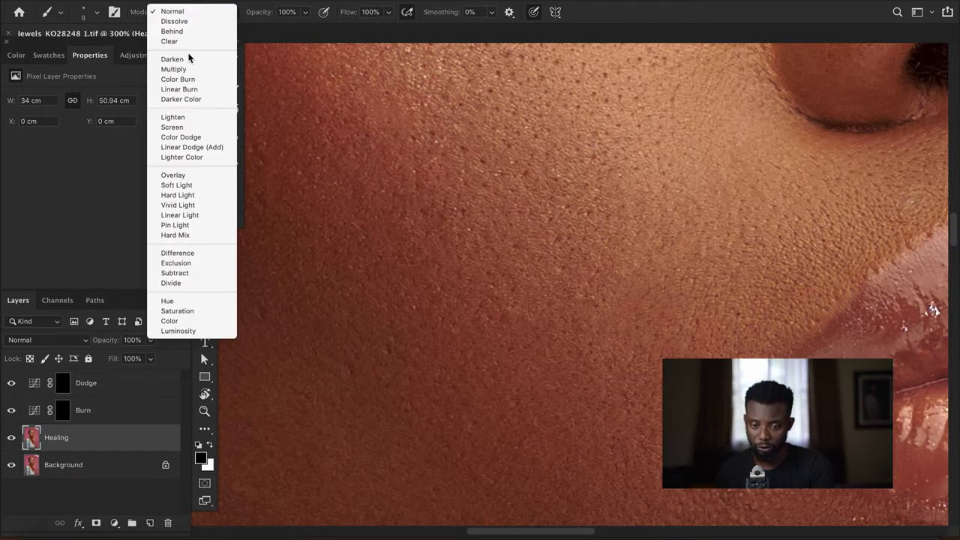
{"action": "left_click", "coordinate": [178, 118]}
{"action": "key", "text": "s"}
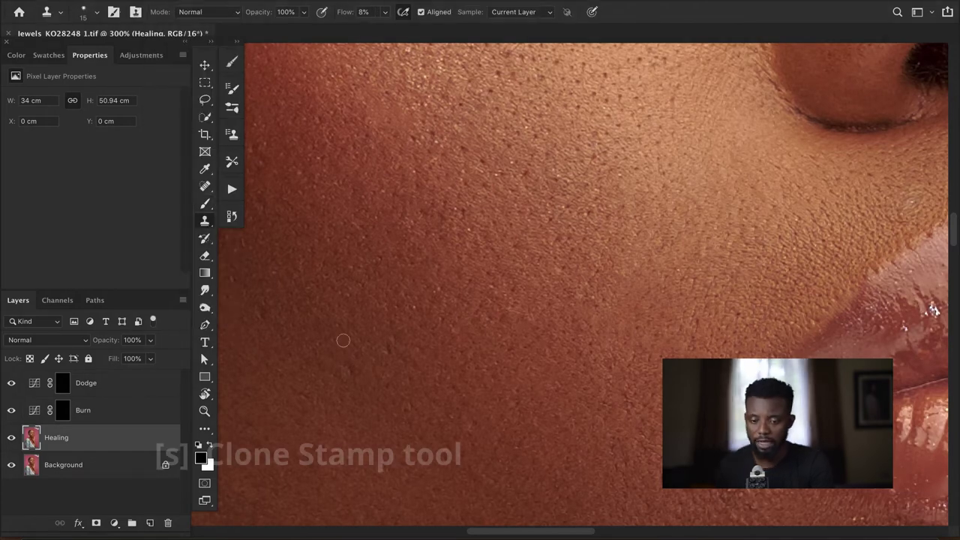
{"action": "left_click", "coordinate": [352, 388], "text": "alt"}
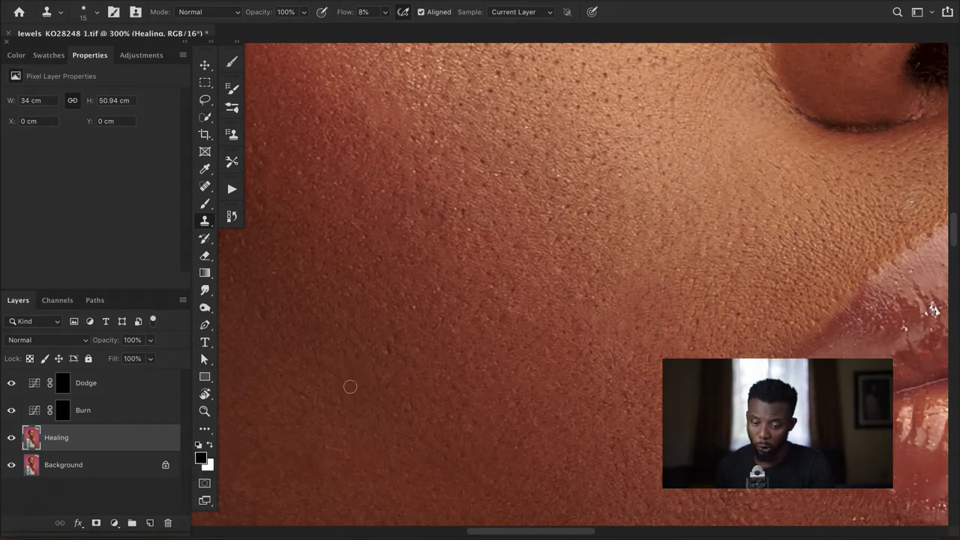
{"action": "mouse_move", "coordinate": [354, 368]}
{"action": "left_mouse_down"}
{"action": "mouse_move", "coordinate": [378, 374]}
{"action": "mouse_move", "coordinate": [368, 383]}
{"action": "mouse_move", "coordinate": [388, 344]}
{"action": "mouse_move", "coordinate": [380, 369]}
{"action": "mouse_move", "coordinate": [401, 354]}
{"action": "left_mouse_up"}
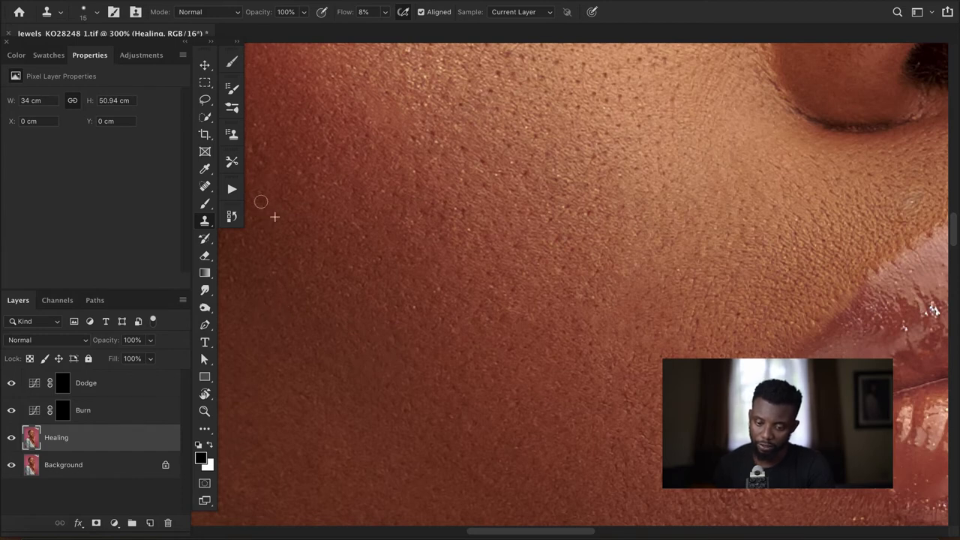
{"action": "left_click_drag", "start_coordinate": [321, 239], "coordinate": [364, 262]}
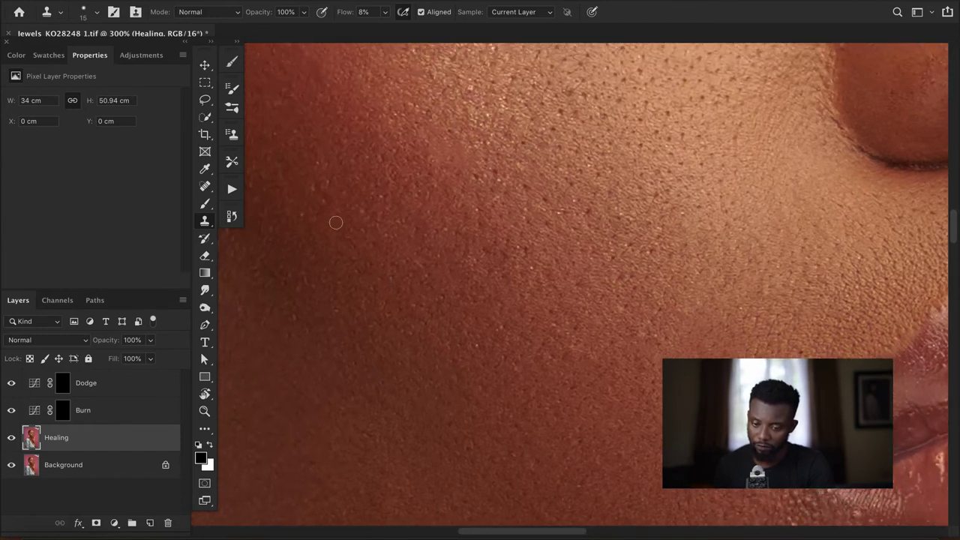
{"action": "left_click", "coordinate": [302, 195], "text": "alt"}
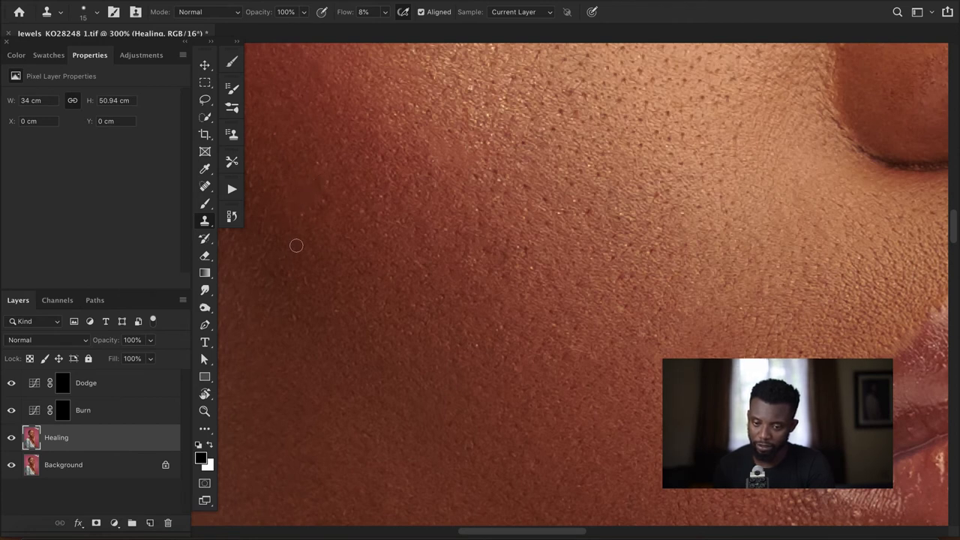
- Try Lighten, then set the clone stamp to Darken and clone sampled skin over the cheek
{"action": "left_click", "coordinate": [210, 12]}
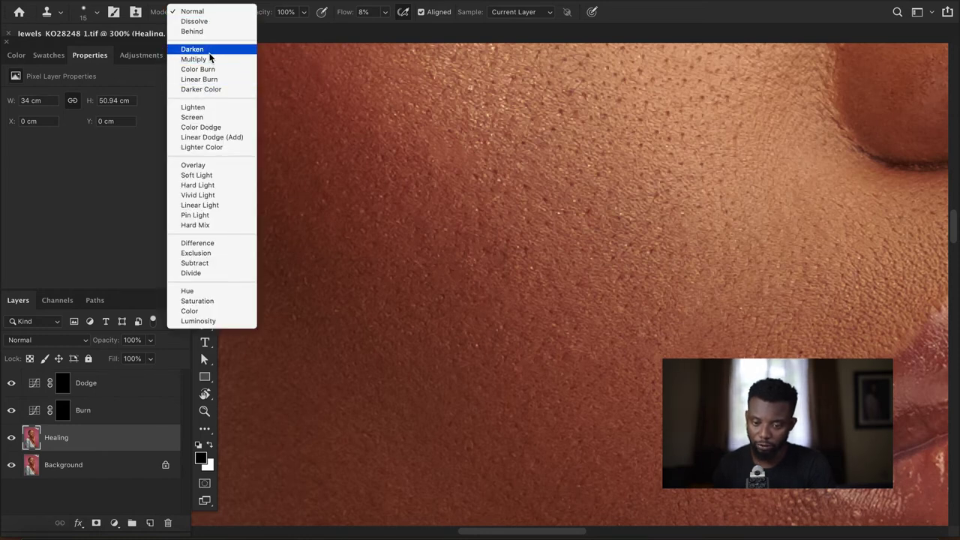
{"action": "left_click", "coordinate": [206, 108]}
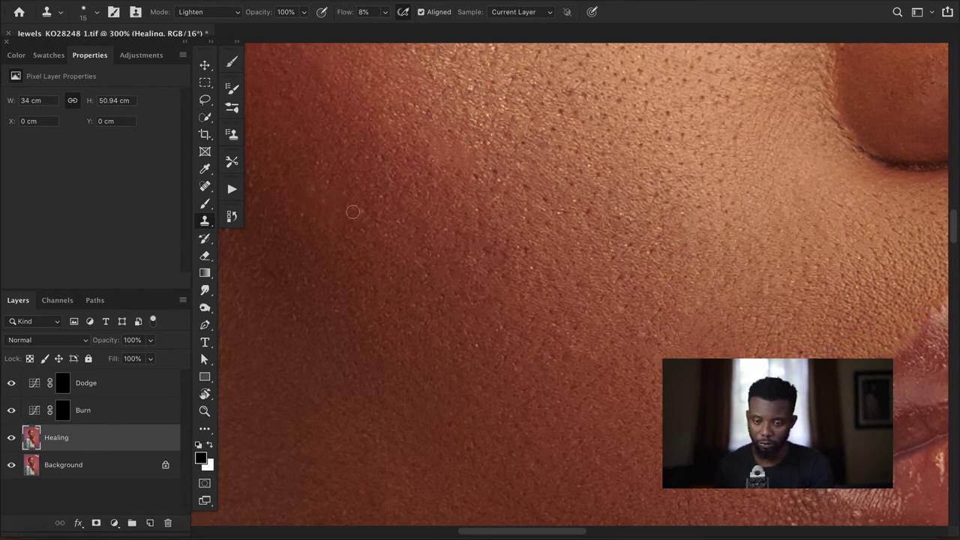
{"action": "left_click", "coordinate": [211, 13]}
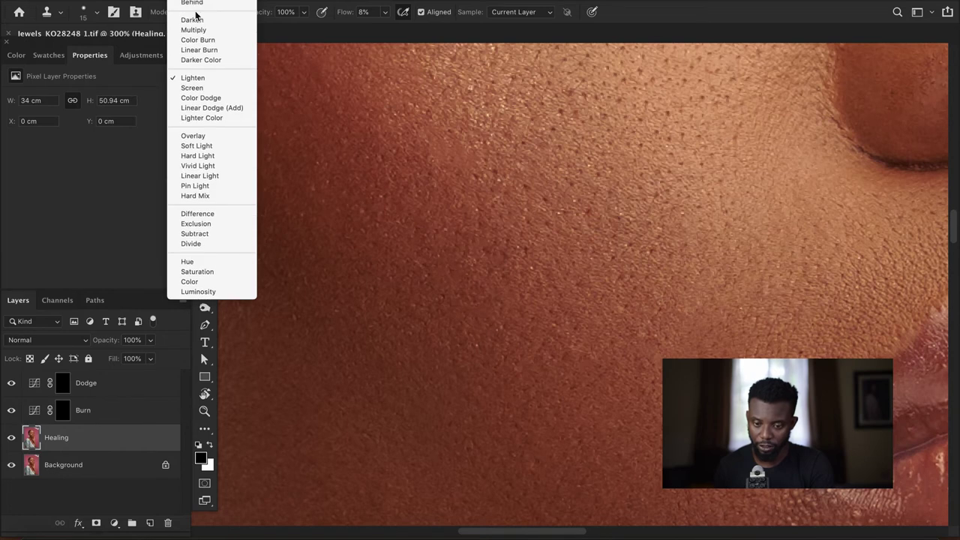
{"action": "left_click", "coordinate": [194, 20]}
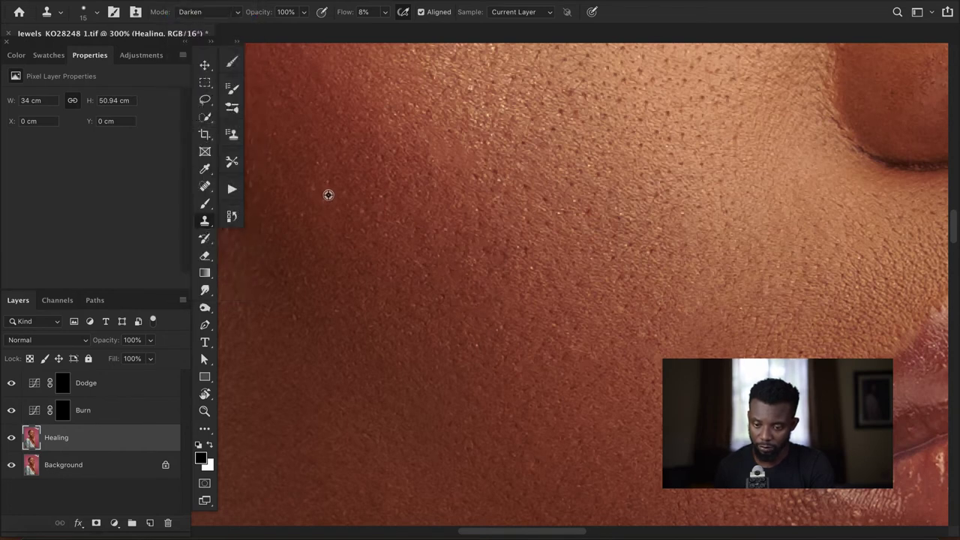
{"action": "left_click", "coordinate": [329, 195], "text": "alt"}
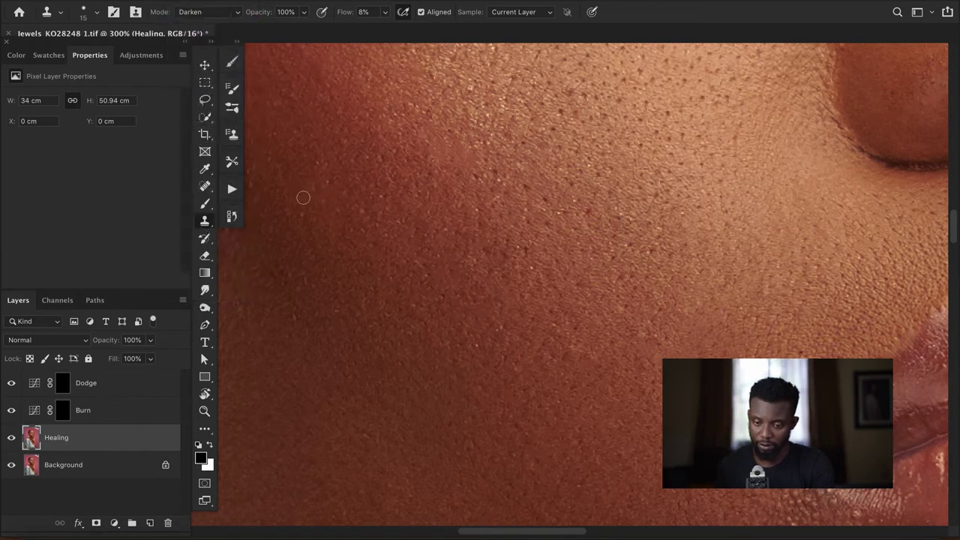
{"action": "mouse_move", "coordinate": [312, 190]}
{"action": "left_mouse_down"}
{"action": "mouse_move", "coordinate": [320, 187]}
{"action": "mouse_move", "coordinate": [304, 188]}
{"action": "mouse_move", "coordinate": [315, 191]}
{"action": "mouse_move", "coordinate": [300, 207]}
{"action": "left_mouse_up"}
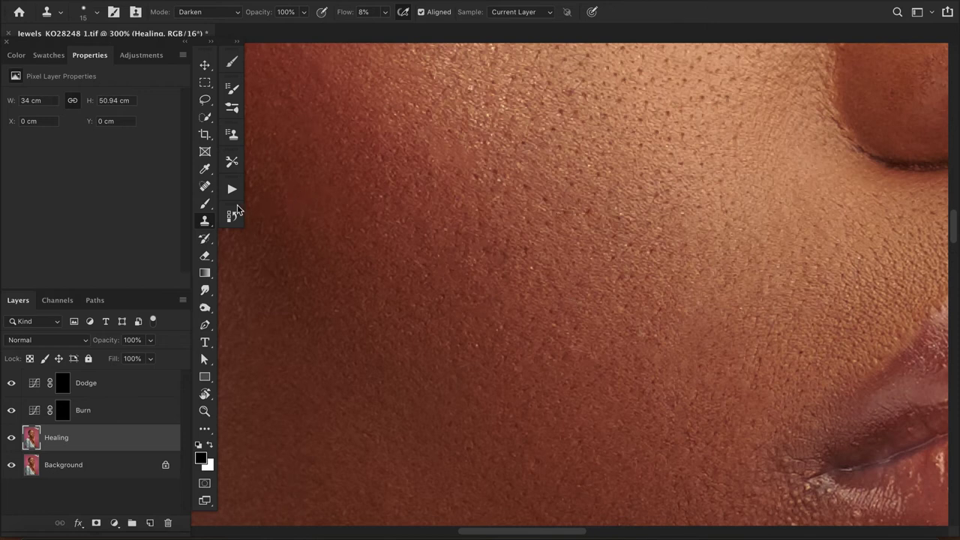
- Keep Darken mode and delete the '1 Darken' and '2 Lighten' presets from Tool Presets
{"action": "left_click", "coordinate": [204, 14]}
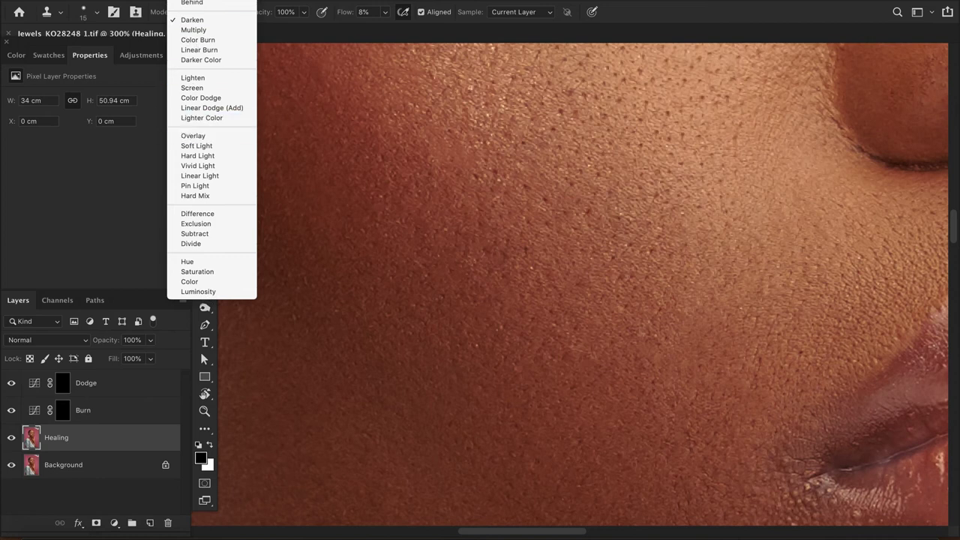
{"action": "left_click", "coordinate": [233, 8]}
{"action": "left_click", "coordinate": [234, 163]}
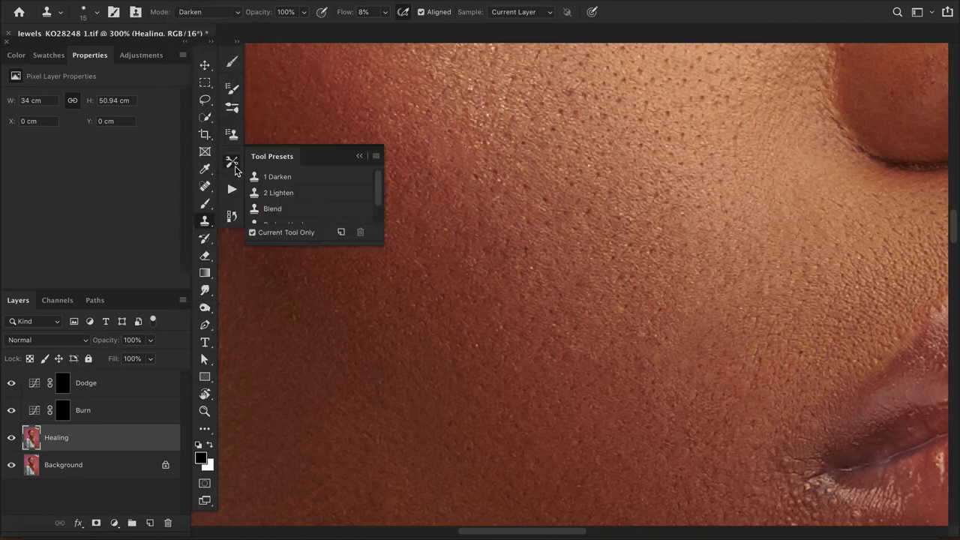
{"action": "left_click", "coordinate": [310, 178]}
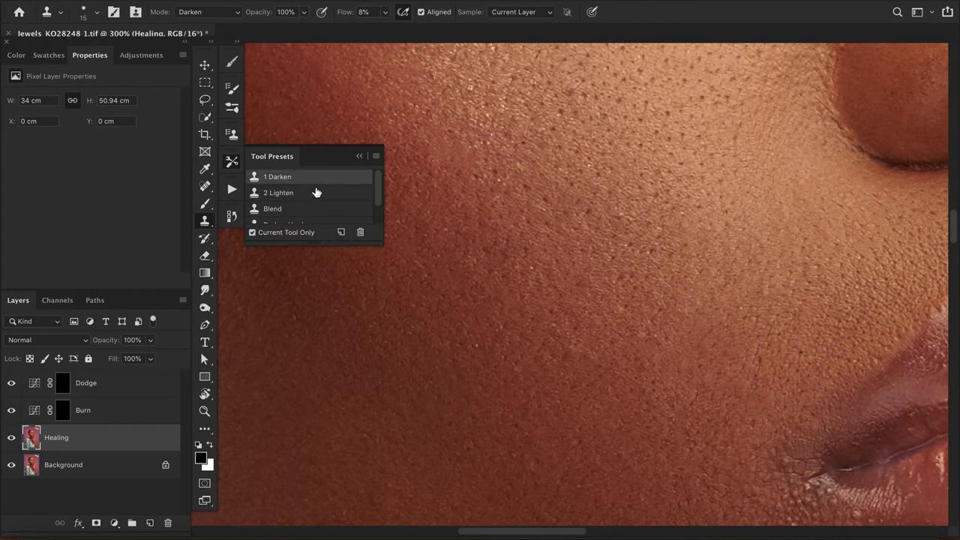
{"action": "left_click", "coordinate": [361, 234]}
{"action": "left_click", "coordinate": [581, 181]}
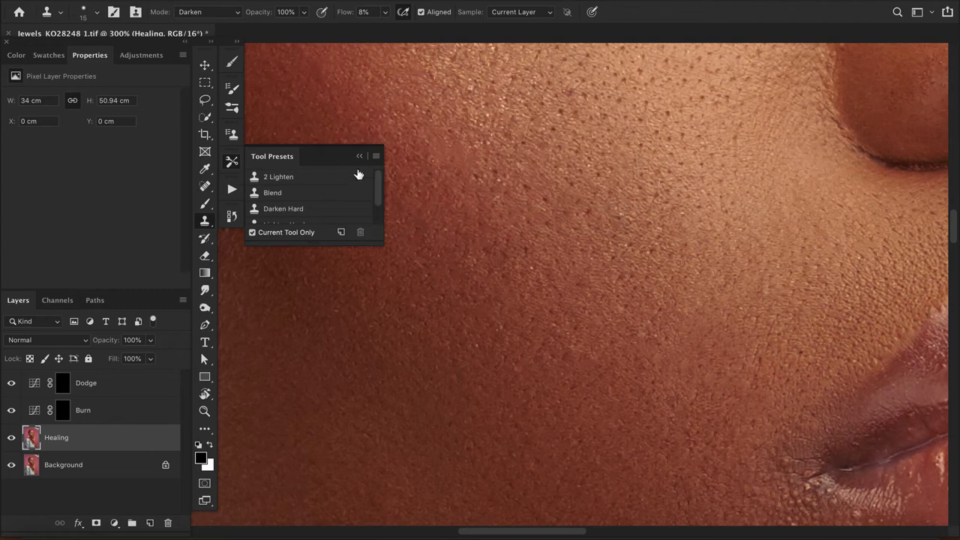
{"action": "left_click", "coordinate": [347, 178]}
{"action": "left_click", "coordinate": [361, 234]}
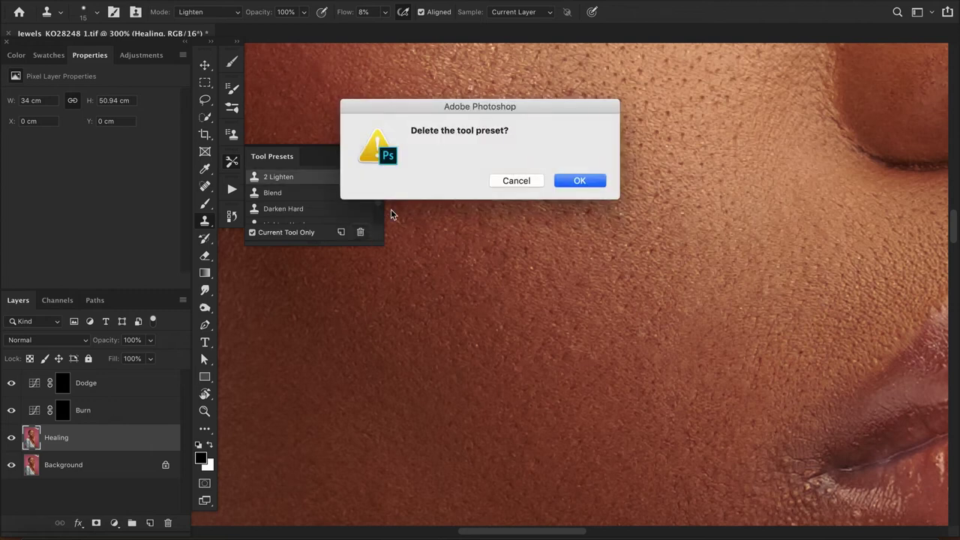
{"action": "left_click", "coordinate": [578, 182]}
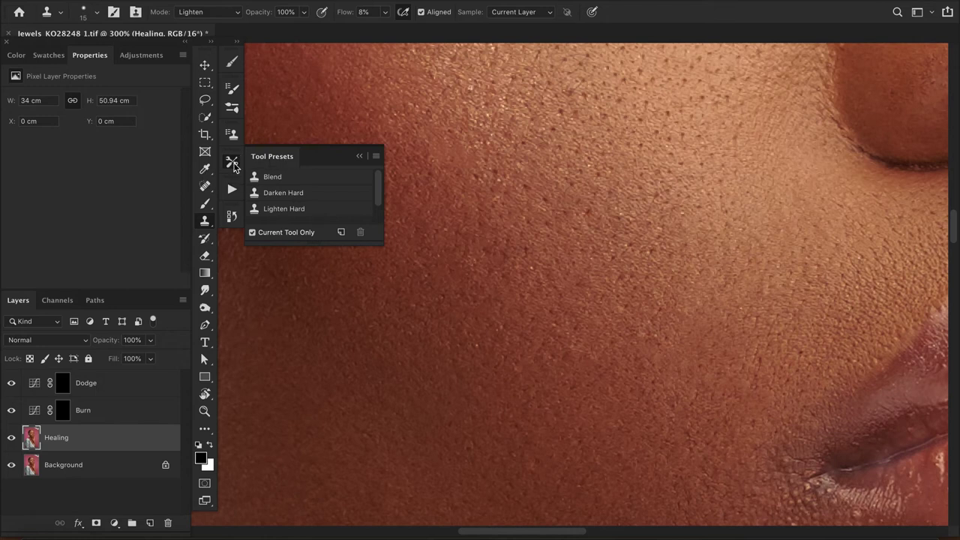
- Keep the clone stamp on Lighten, enable airbrush build-up, and sample Current Layer only
{"action": "left_click", "coordinate": [208, 12]}
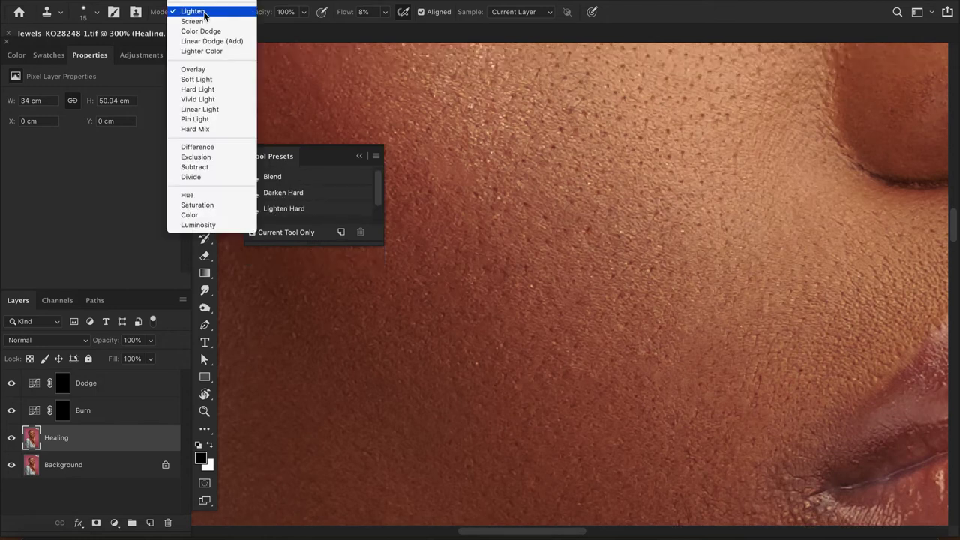
{"action": "left_click", "coordinate": [198, 78]}
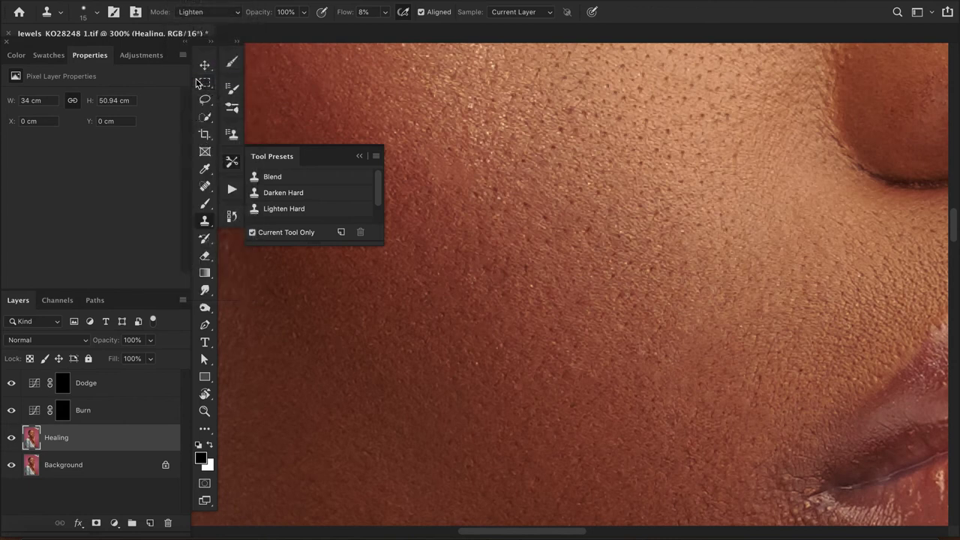
{"action": "left_click", "coordinate": [403, 13]}
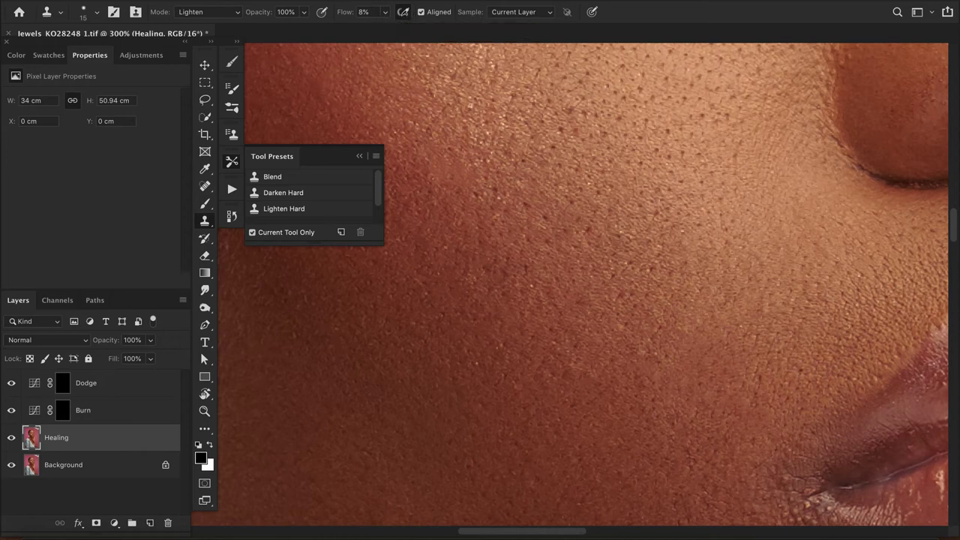
{"action": "left_click", "coordinate": [530, 15]}
{"action": "left_click", "coordinate": [529, 15]}
{"action": "left_click", "coordinate": [517, 14]}
{"action": "left_click", "coordinate": [518, 15]}
- Save the current Lighten clone stamp settings as a new tool preset named '1 Lighten'
{"action": "left_click", "coordinate": [341, 234]}
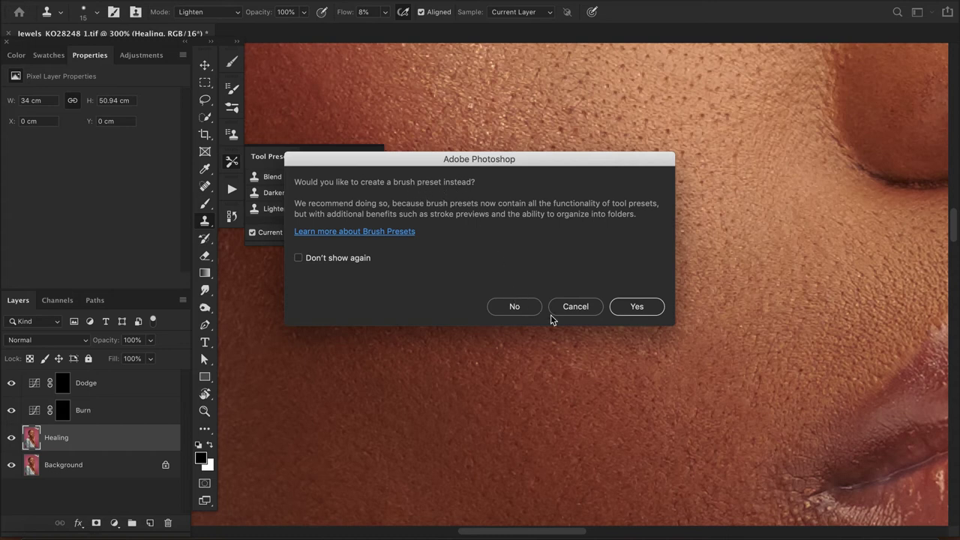
{"action": "left_click", "coordinate": [574, 308]}
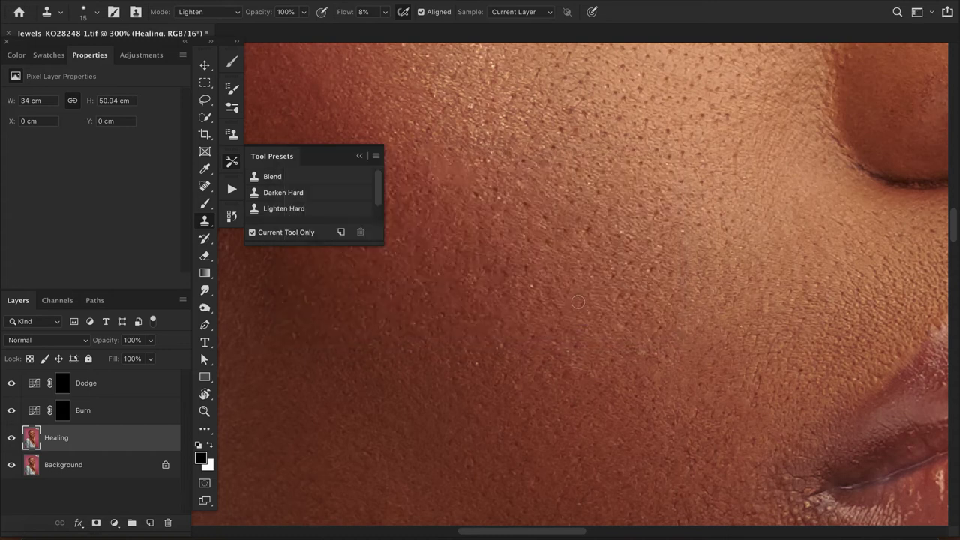
{"action": "left_click", "coordinate": [232, 108]}
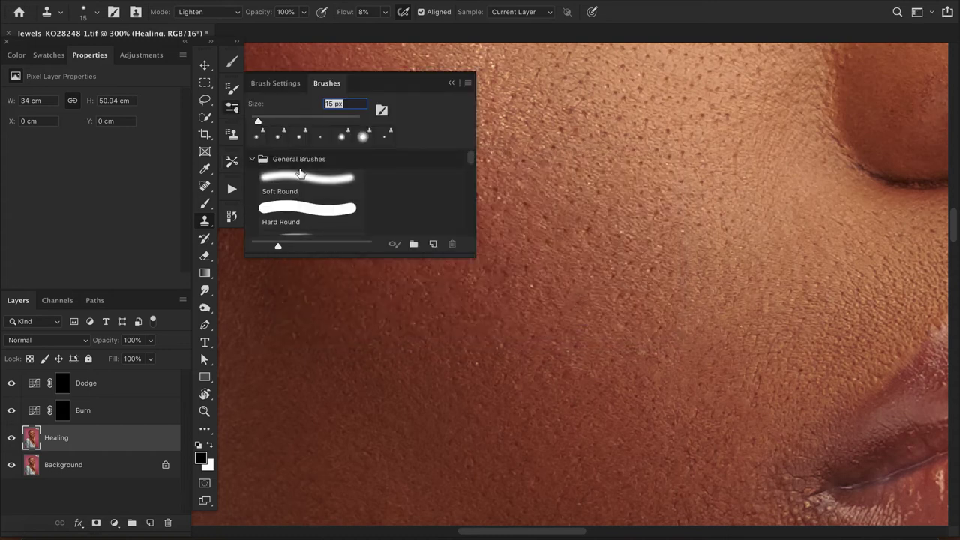
{"action": "scroll", "coordinate": [316, 197], "scroll_direction": "down", "scroll_amount": 10}
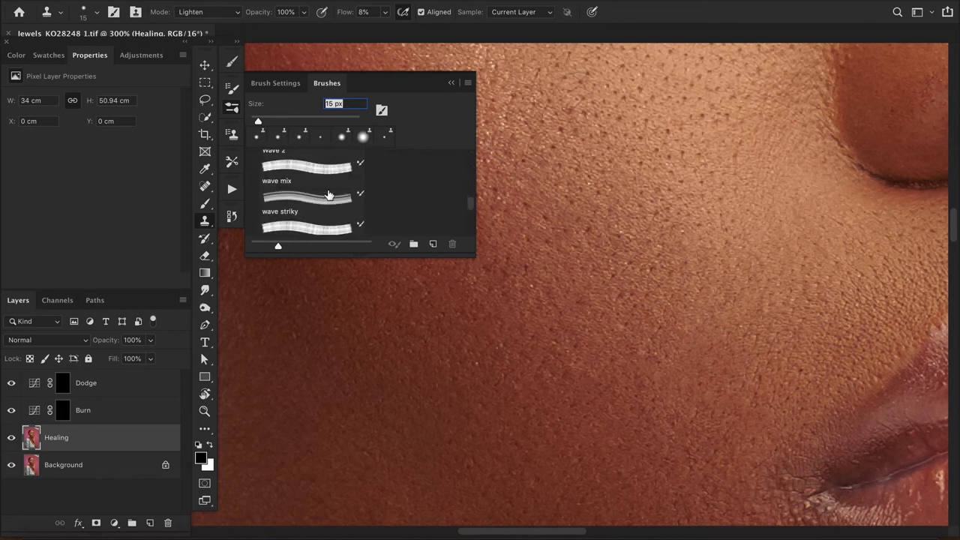
{"action": "scroll", "coordinate": [330, 196], "scroll_direction": "down", "scroll_amount": 10}
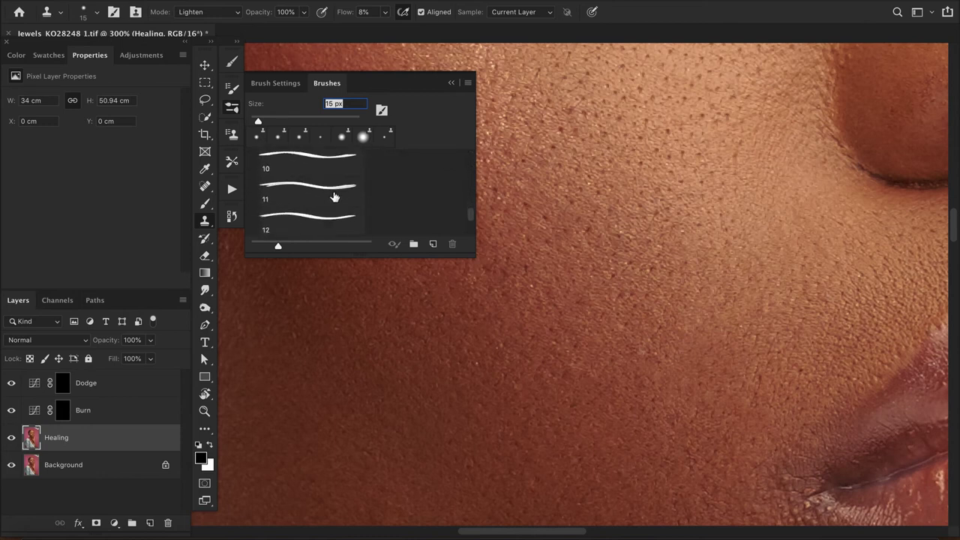
{"action": "scroll", "coordinate": [323, 199], "scroll_direction": "down", "scroll_amount": 10}
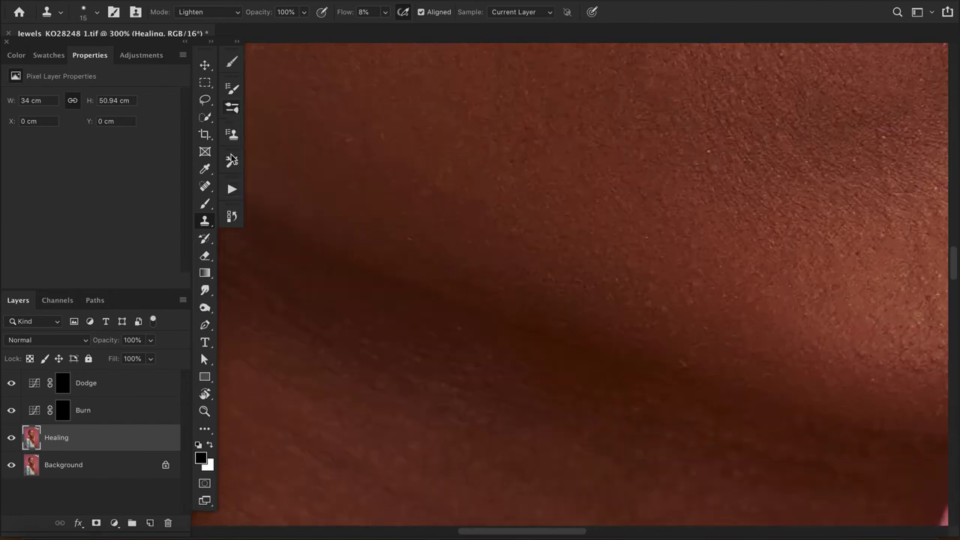
{"action": "left_click", "coordinate": [233, 163]}
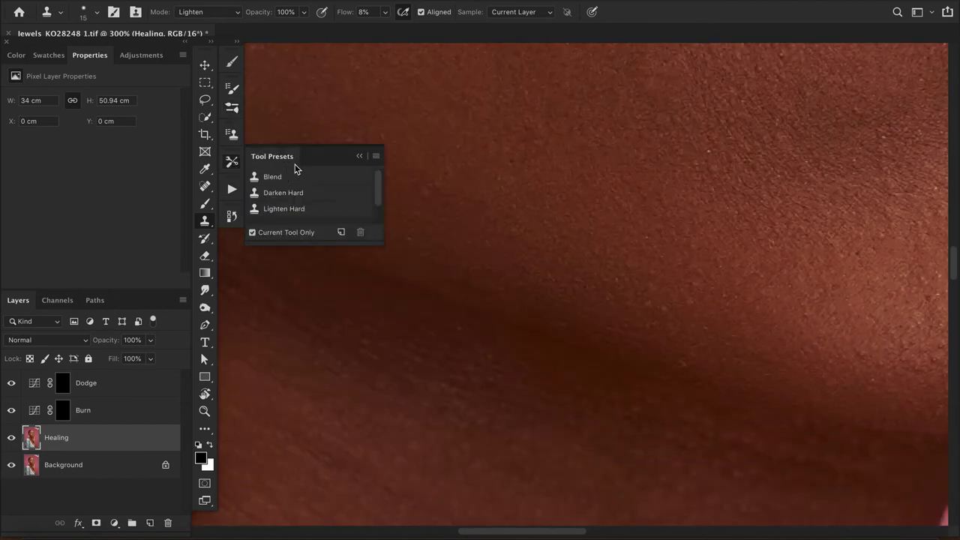
{"action": "left_click", "coordinate": [342, 232]}
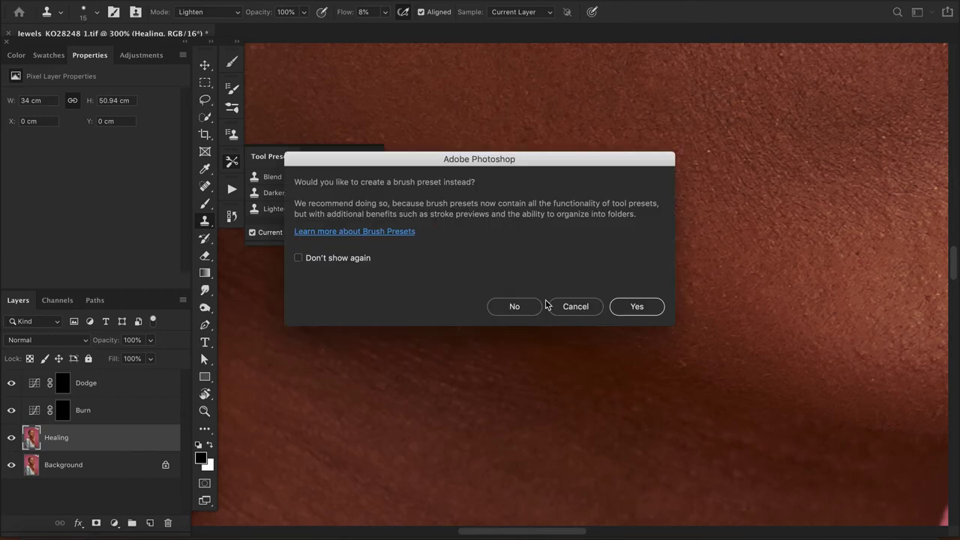
{"action": "left_click", "coordinate": [515, 307]}
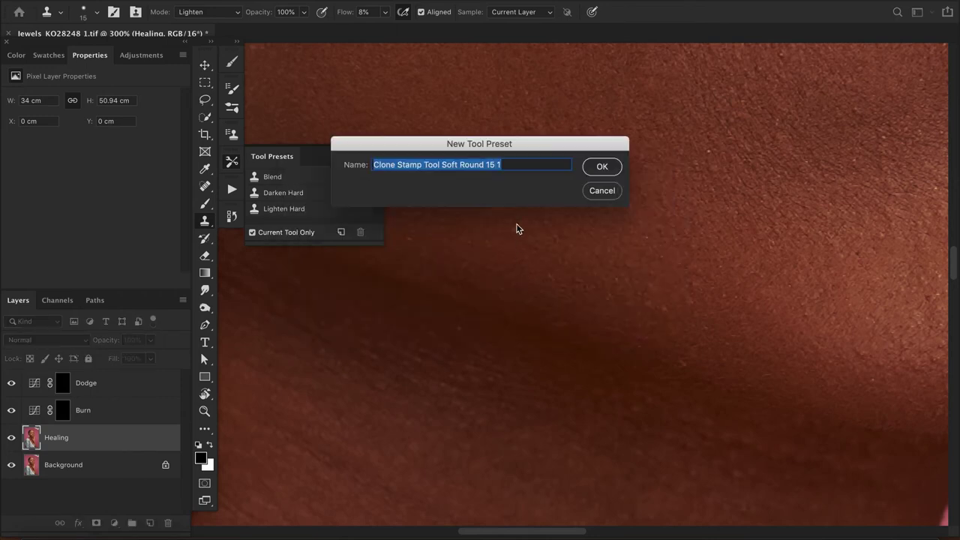
{"action": "type", "text": "1 Lighten"}
{"action": "key", "text": "Return"}
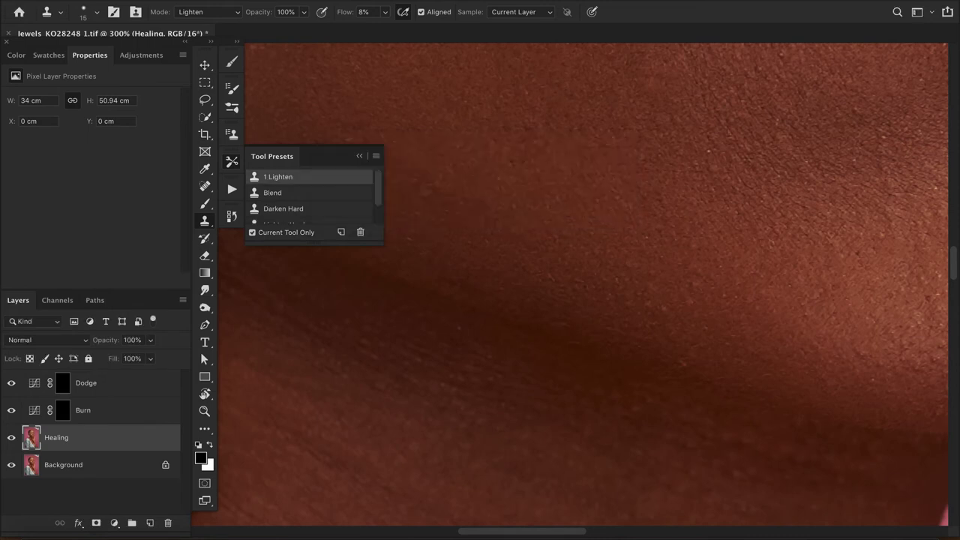
- Switch the blend mode to Darken and save it as the tool preset '2 Darken'
{"action": "left_click", "coordinate": [208, 12]}
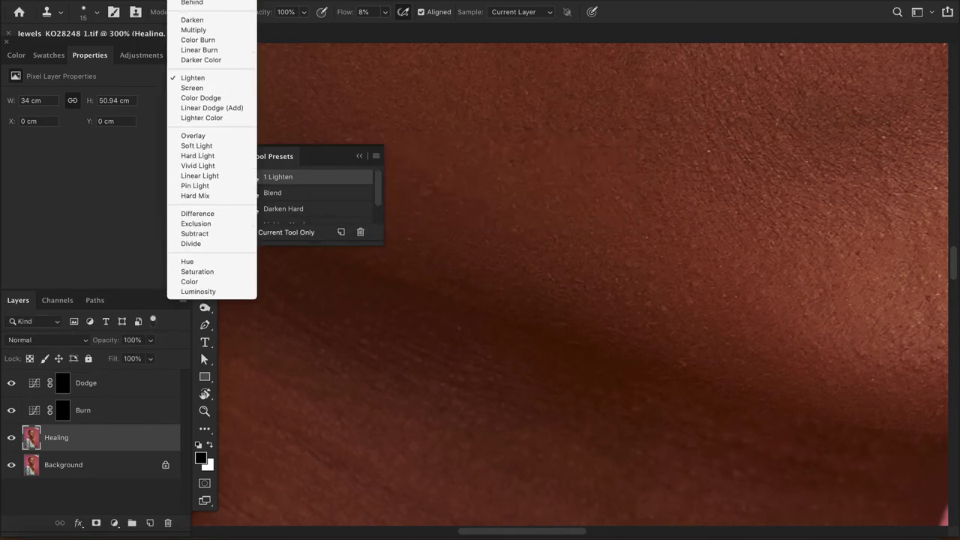
{"action": "left_click", "coordinate": [210, 21]}
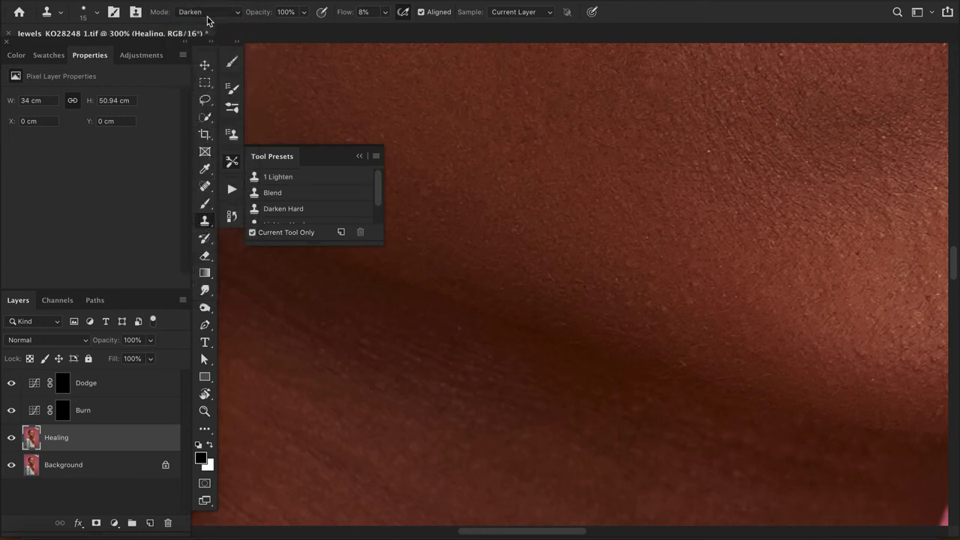
{"action": "left_click", "coordinate": [341, 233]}
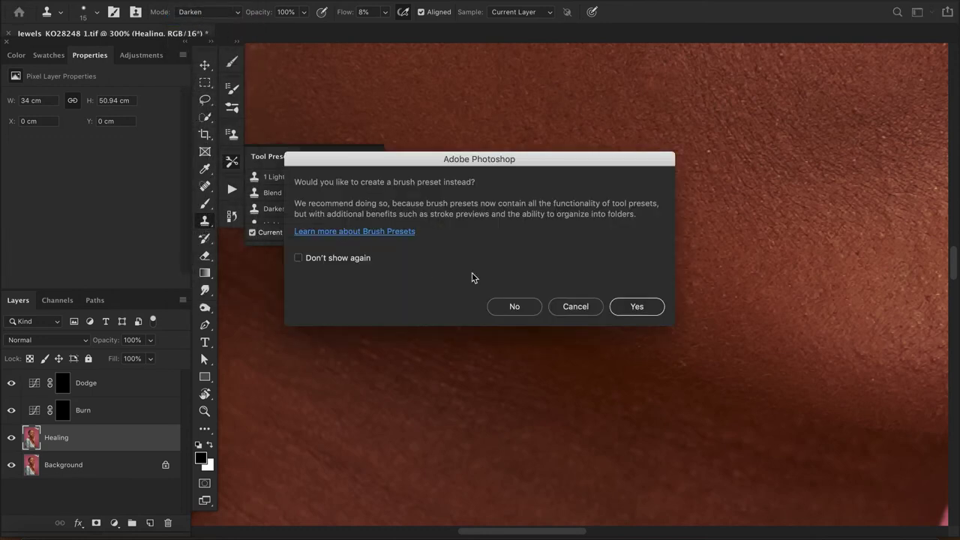
{"action": "left_click", "coordinate": [530, 302]}
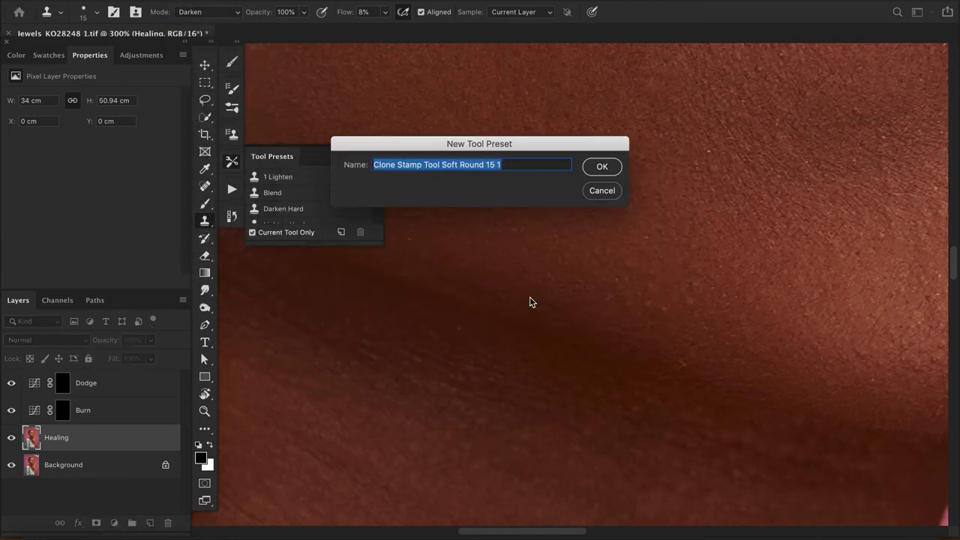
{"action": "type", "text": "2 Darken"}
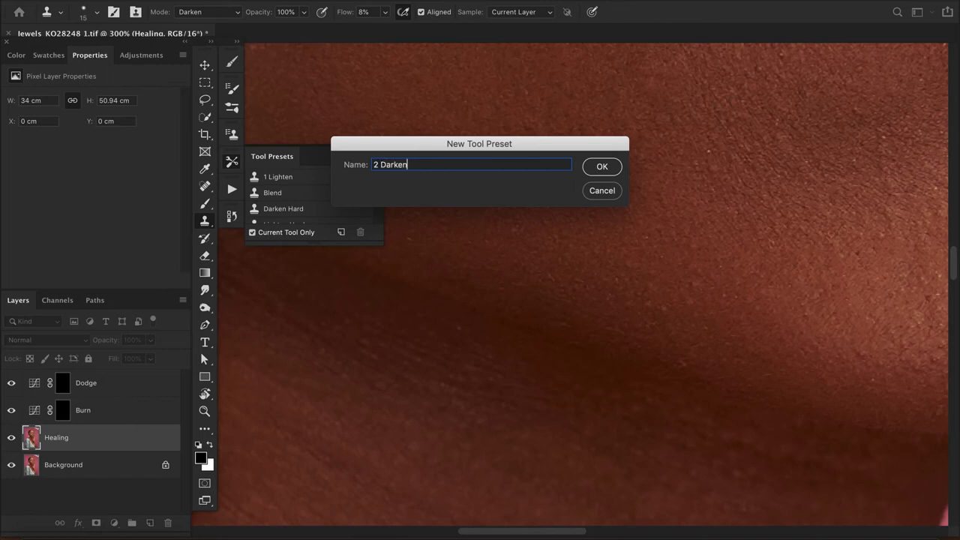
{"action": "key", "text": "Return"}
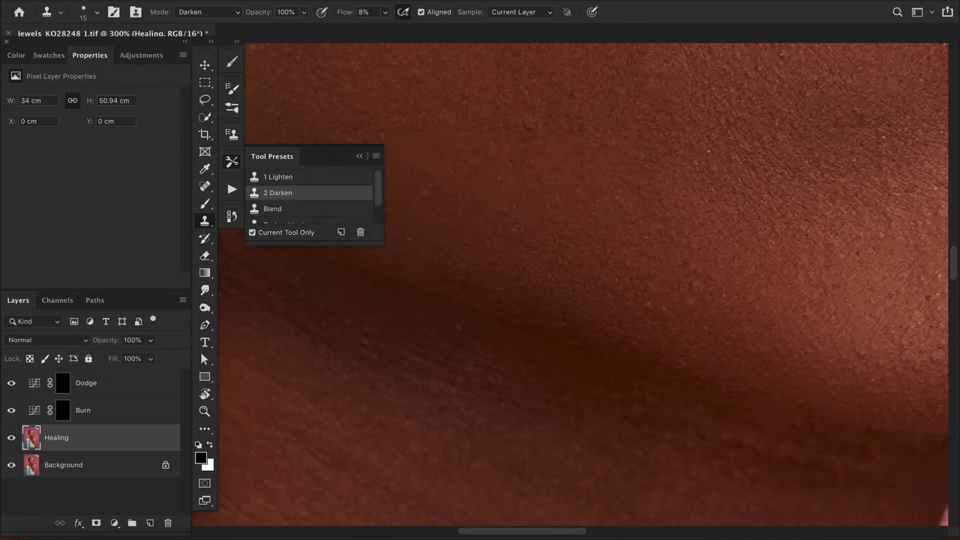
- Check the brush size, then clone darker tone along the lower lip edge with the 2 Darken preset
{"action": "right_click", "coordinate": [313, 302]}
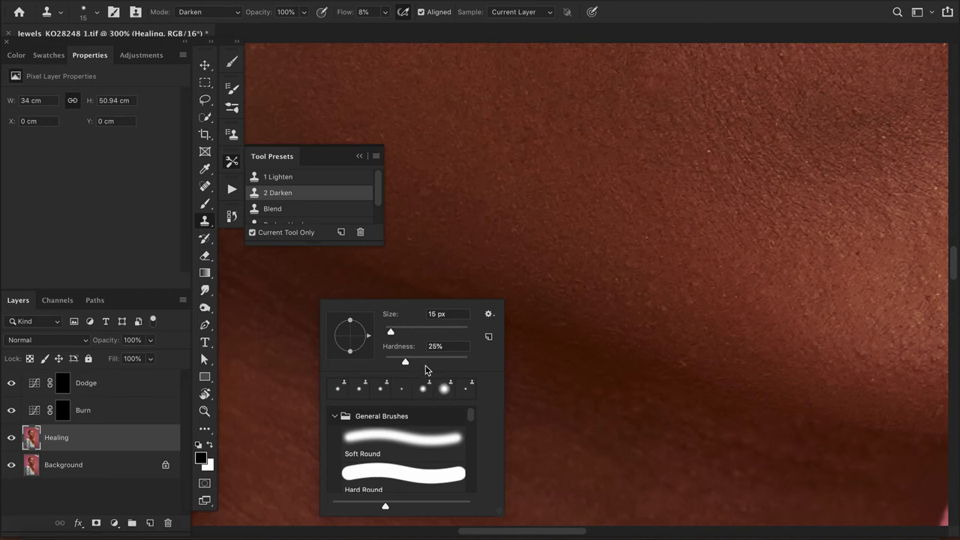
{"action": "left_click", "coordinate": [642, 21]}
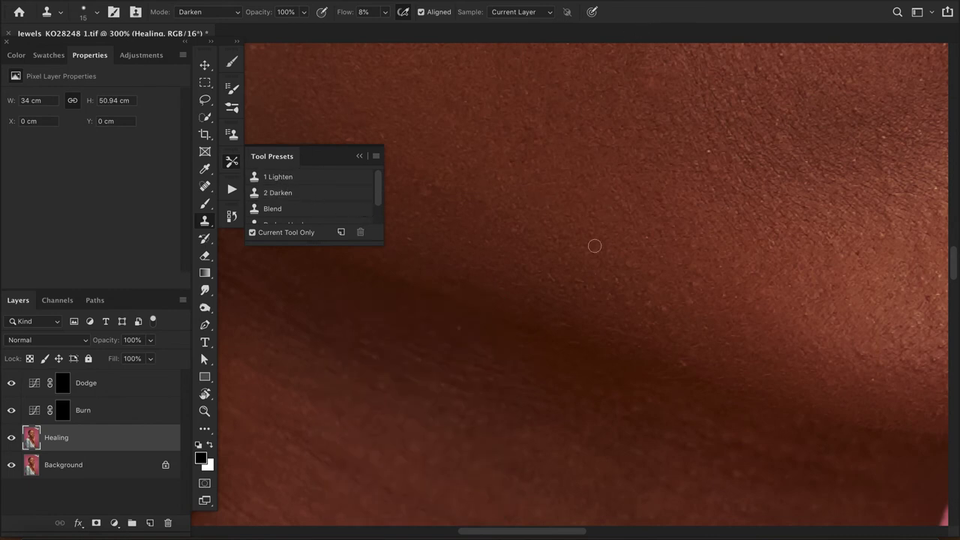
{"action": "mouse_move", "coordinate": [610, 251]}
{"action": "left_mouse_down"}
{"action": "mouse_move", "coordinate": [435, 296]}
{"action": "mouse_move", "coordinate": [382, 322]}
{"action": "mouse_move", "coordinate": [465, 319]}
{"action": "left_mouse_up"}
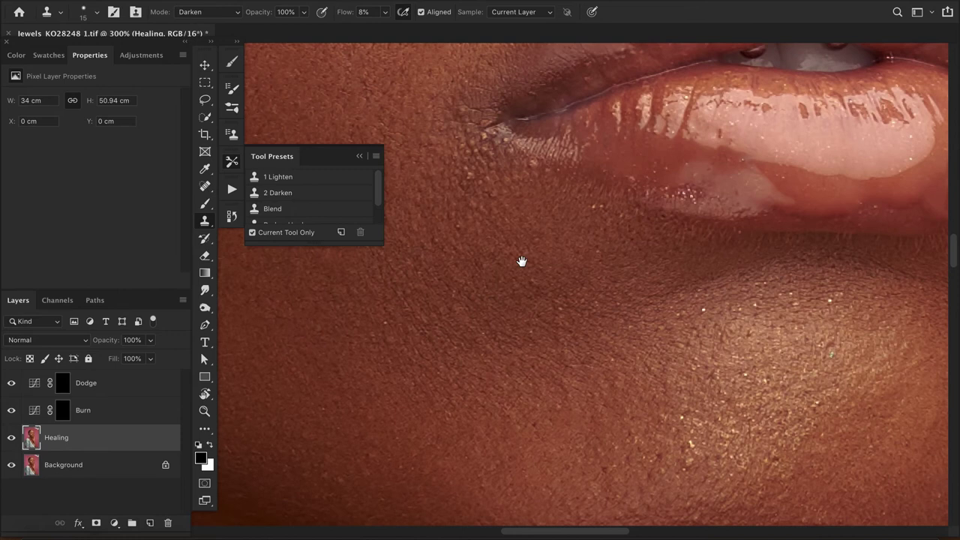
{"action": "left_click", "coordinate": [291, 192]}
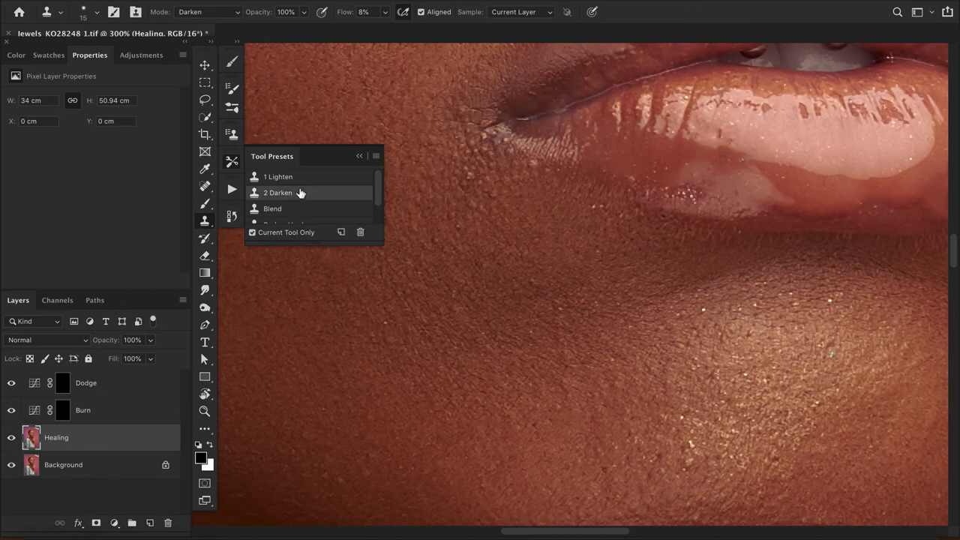
{"action": "left_click", "coordinate": [536, 171], "text": "alt"}
{"action": "mouse_move", "coordinate": [533, 163]}
{"action": "left_mouse_down"}
{"action": "mouse_move", "coordinate": [656, 196]}
{"action": "mouse_move", "coordinate": [629, 177]}
{"action": "left_mouse_up"}
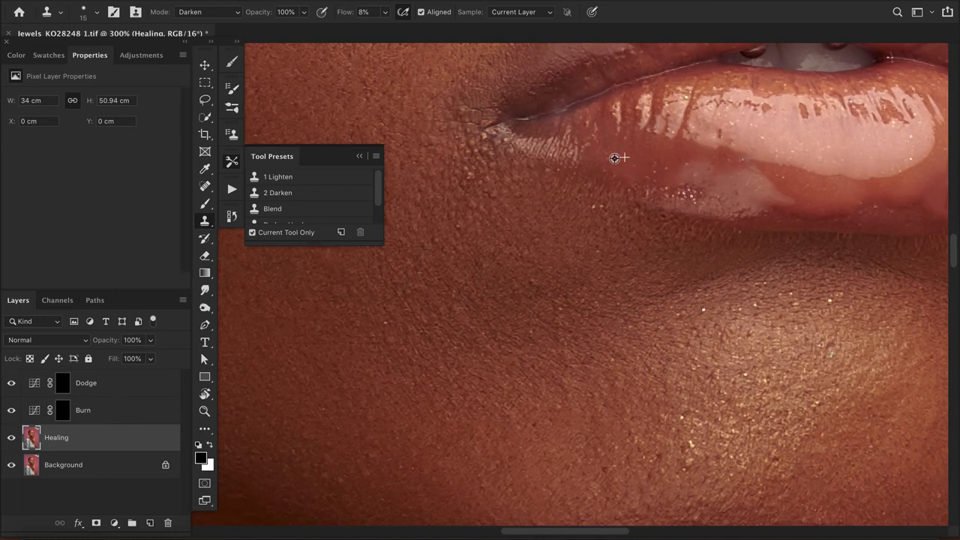
{"action": "left_click", "coordinate": [460, 238], "text": "alt"}
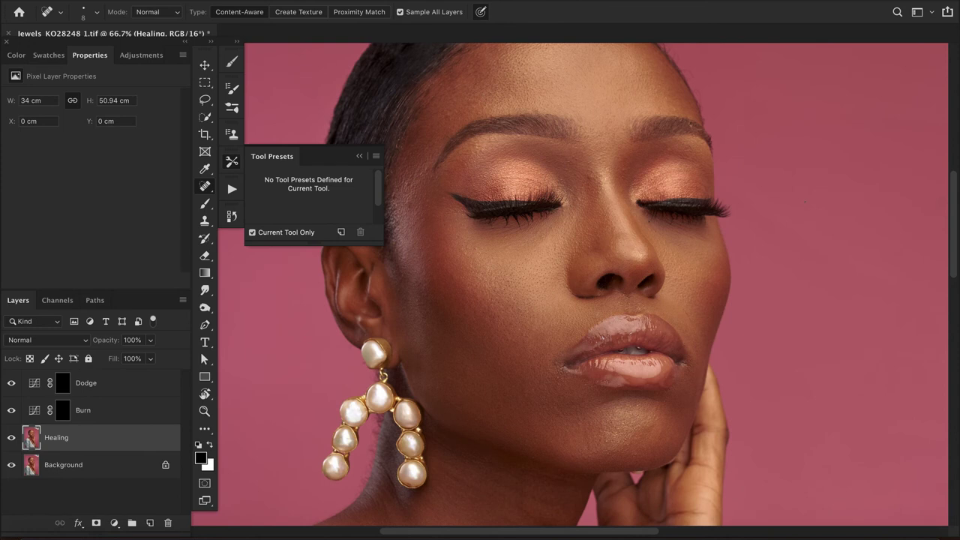
- Set the Lighten-mode paint brush's flow to 1%
{"action": "scroll", "coordinate": [804, 201], "scroll_direction": "up", "scroll_amount": 3}
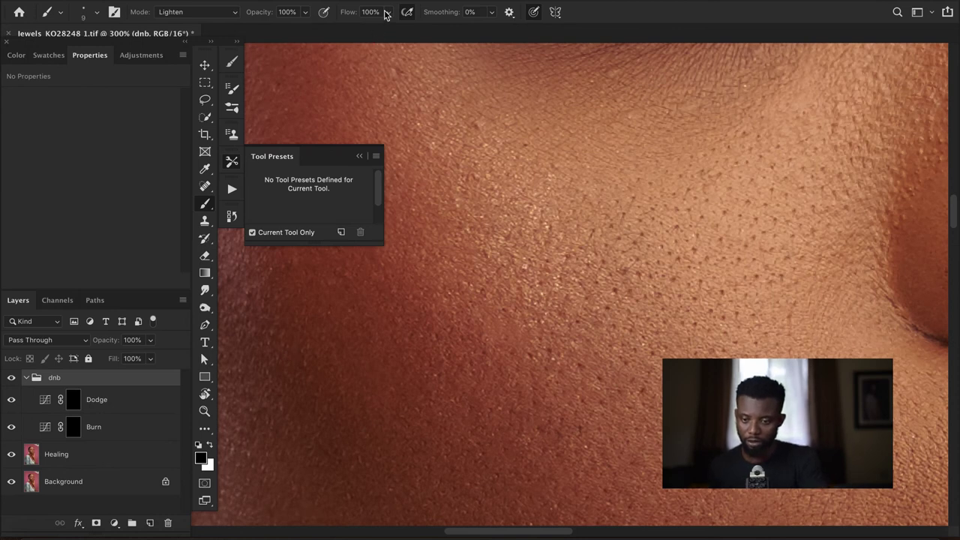
{"action": "left_click", "coordinate": [375, 12]}
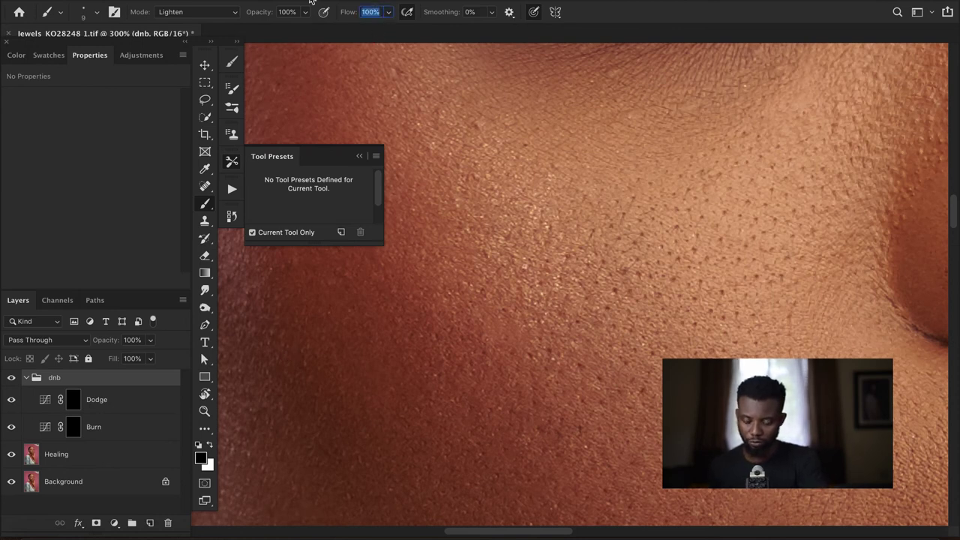
{"action": "type", "text": "1"}
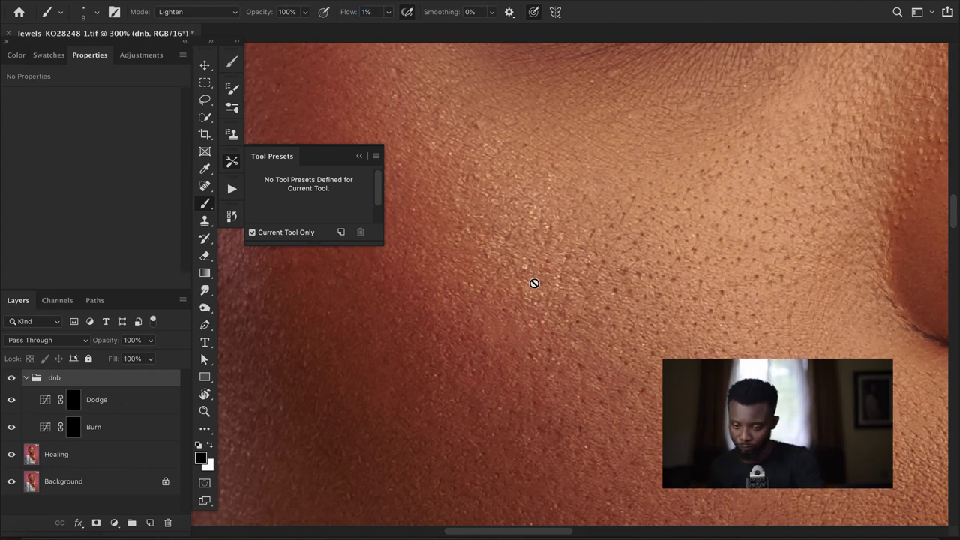
{"action": "mouse_move", "coordinate": [575, 253]}
{"action": "left_mouse_down"}
{"action": "mouse_move", "coordinate": [413, 365]}
{"action": "mouse_move", "coordinate": [422, 220]}
{"action": "mouse_move", "coordinate": [440, 248]}
{"action": "mouse_move", "coordinate": [459, 90]}
{"action": "left_mouse_up"}
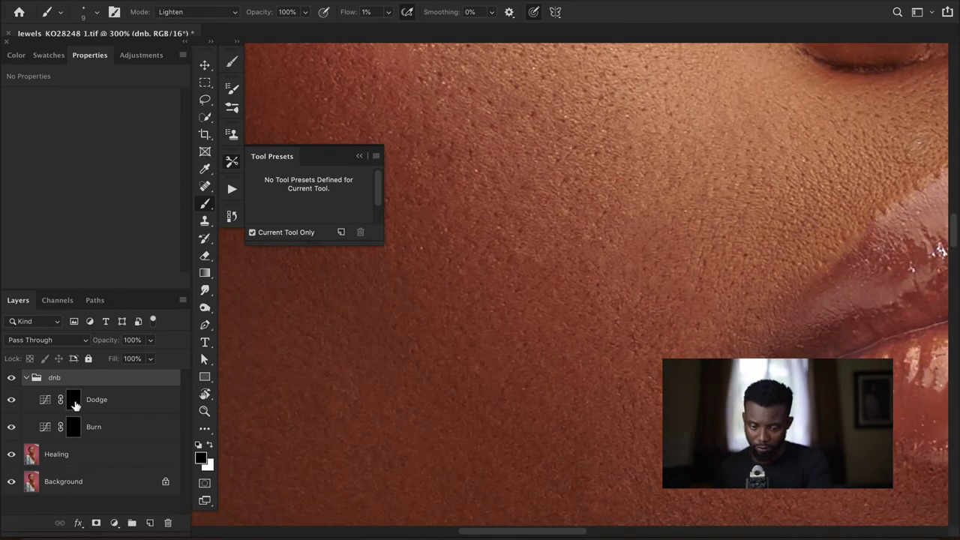
- Target the Dodge layer's mask with white as the painting colour, zooming in then back out
{"action": "left_click", "coordinate": [73, 429]}
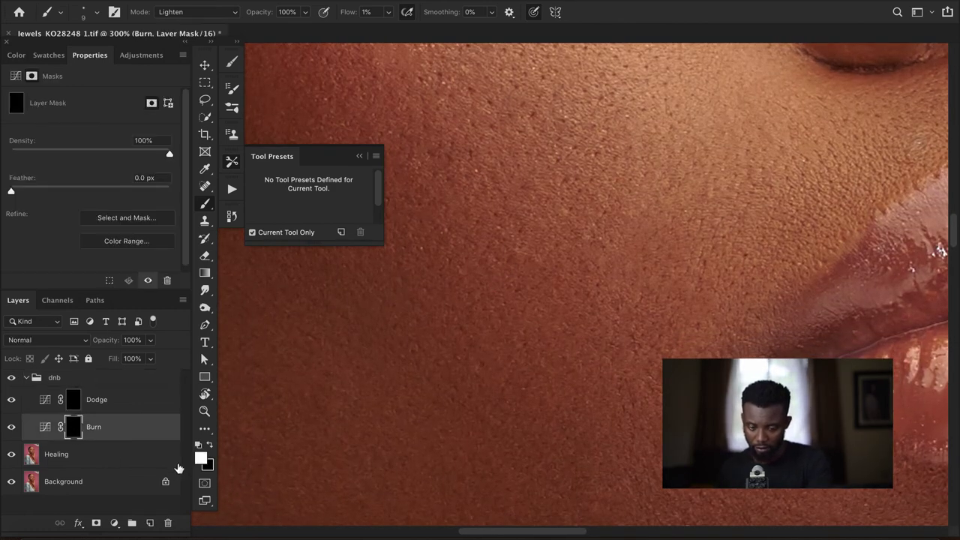
{"action": "left_click", "coordinate": [210, 447]}
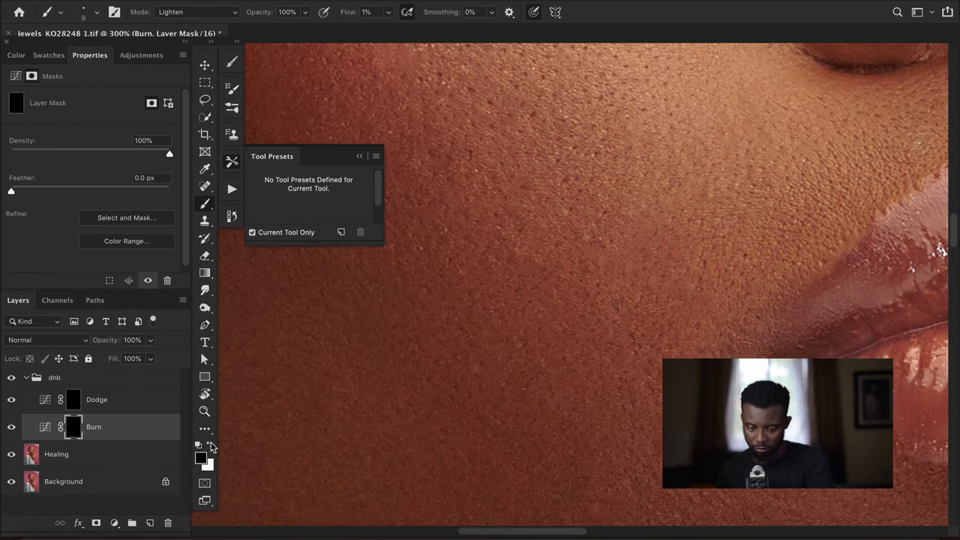
{"action": "key", "text": "x"}
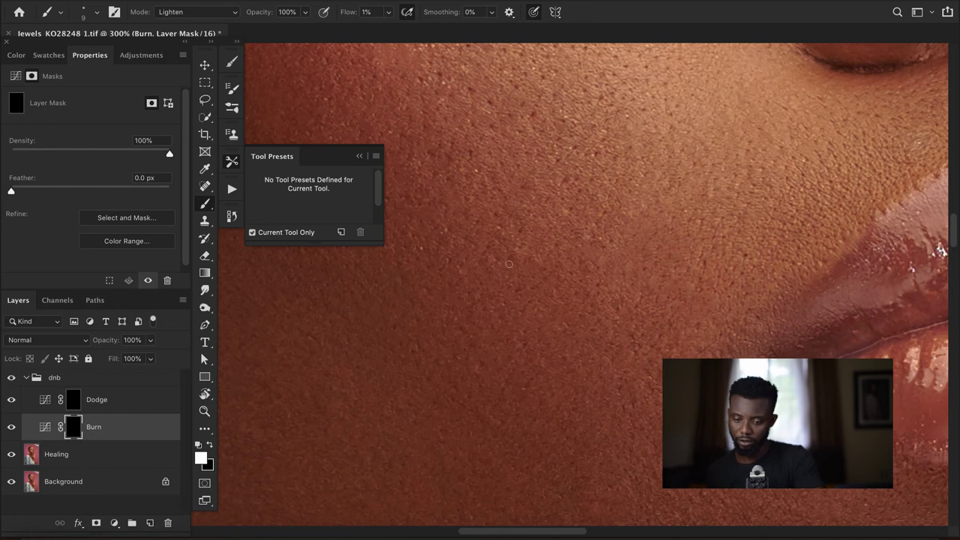
{"action": "left_click", "coordinate": [74, 400]}
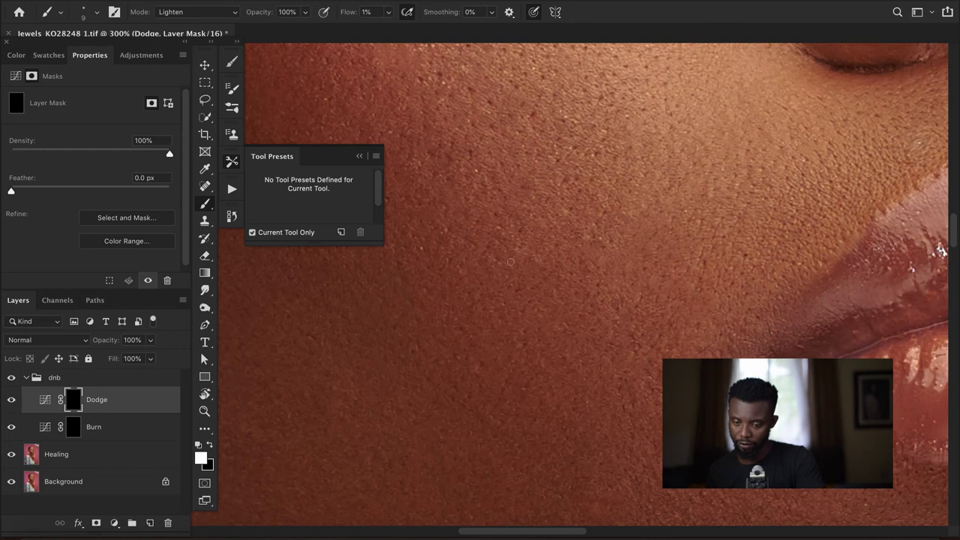
{"action": "key", "text": "super+equal"}
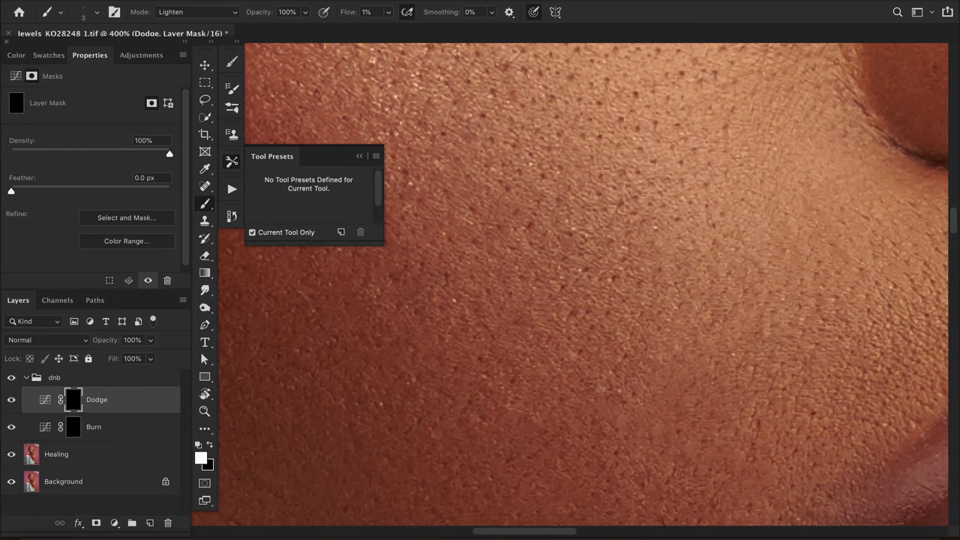
{"action": "key", "text": "super+minus"}
{"action": "key", "text": "super+minus"}
- Resize the dodging brush, bring the forehead and hairline into view, and zoom out to the whole portrait
{"action": "key", "text": "super+minus"}
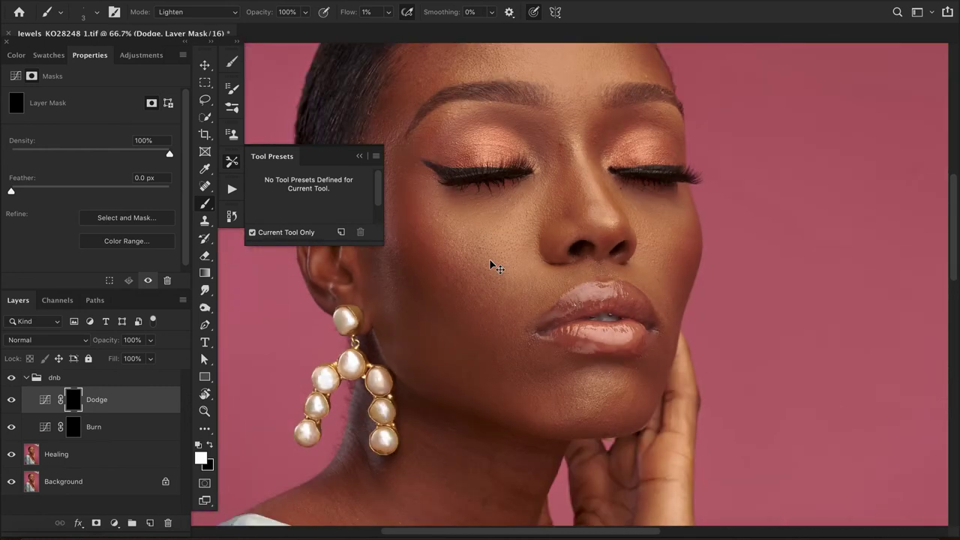
{"action": "key", "text": "super+plus"}
{"action": "key", "text": "super+minus"}
{"action": "key", "text": "super+minus"}
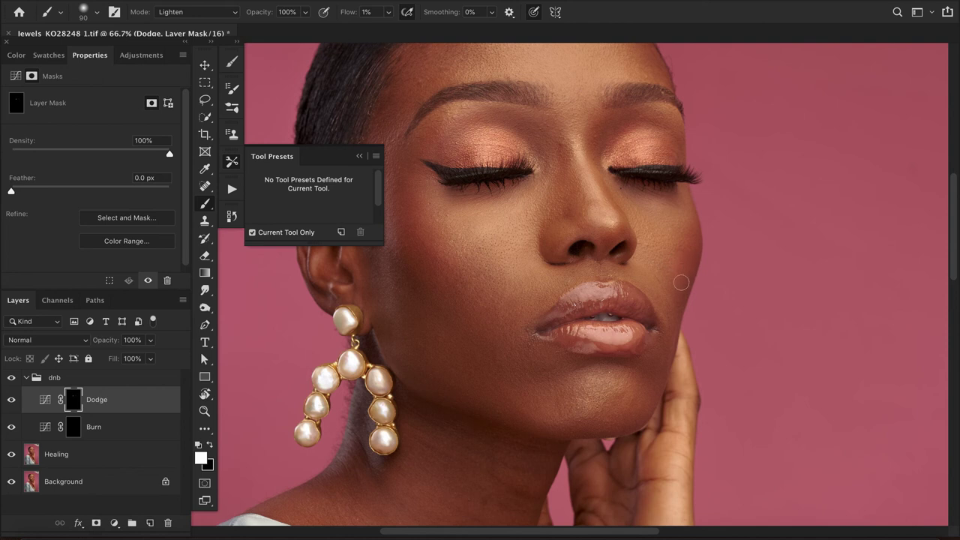
{"action": "key", "text": "bracketright"}
{"action": "key", "text": "bracketright"}
{"action": "key", "text": "bracketright"}
{"action": "key", "text": "bracketright"}
{"action": "key", "text": "bracketright"}
{"action": "key", "text": "bracketright"}
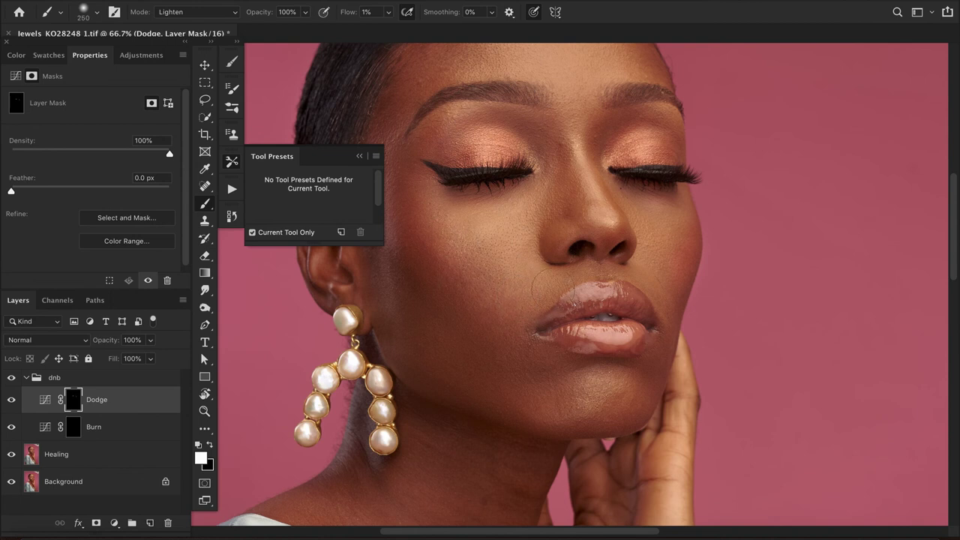
{"action": "key", "text": "bracketleft"}
{"action": "key", "text": "bracketleft"}
{"action": "key", "text": "bracketleft"}
{"action": "key", "text": "bracketleft"}
{"action": "scroll", "coordinate": [533, 302], "scroll_direction": "up", "scroll_amount": 3}
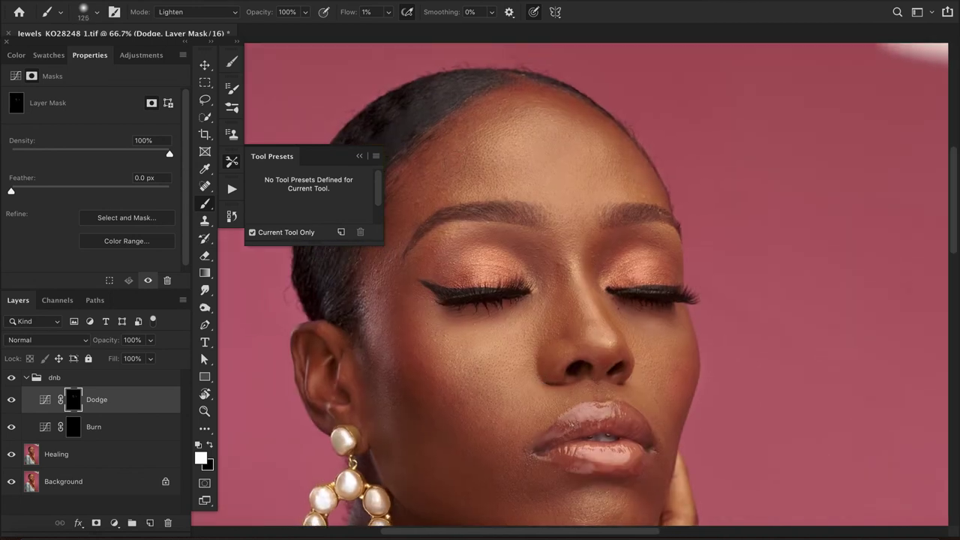
{"action": "left_click_drag", "start_coordinate": [535, 231], "coordinate": [715, 257]}
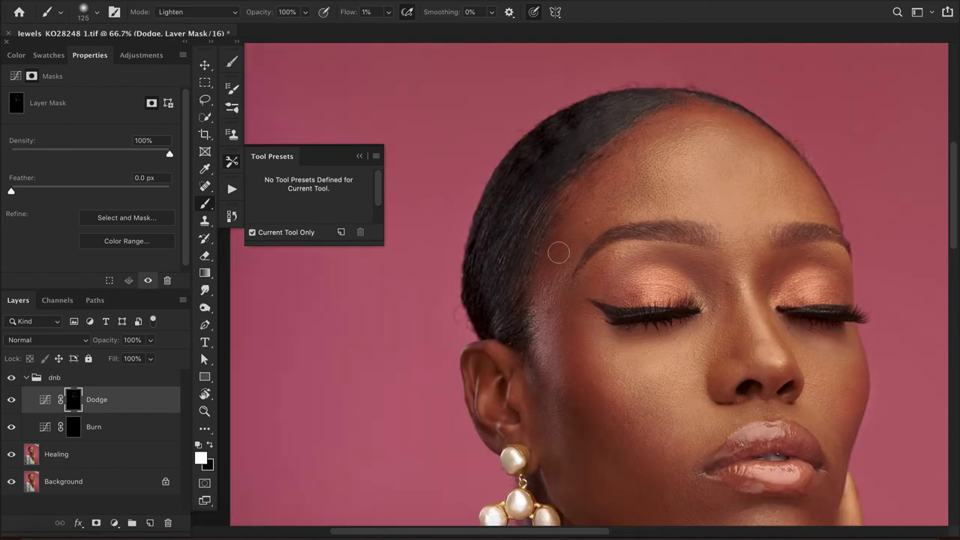
{"action": "key", "text": "ctrl+minus"}
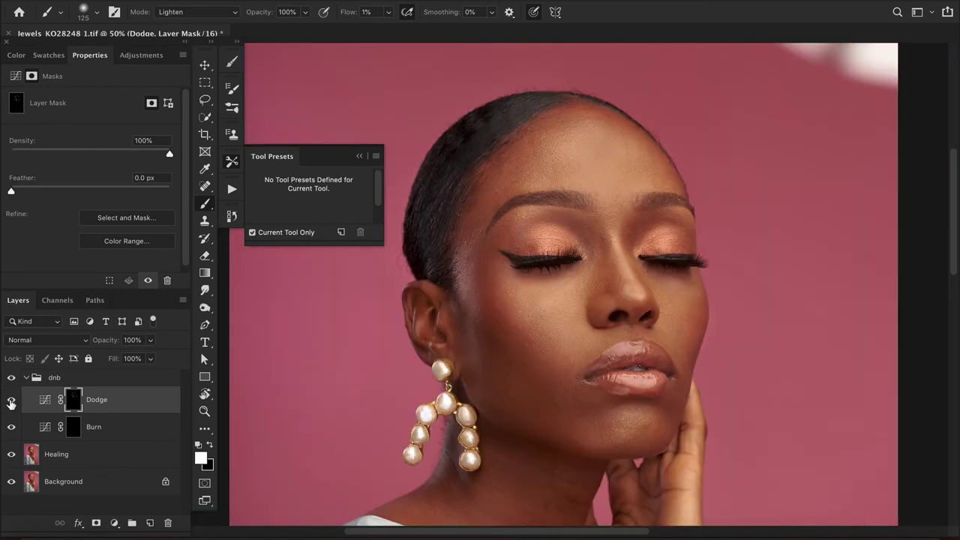
- Toggle the Dodge layer on and off to compare, then lower its opacity
{"action": "left_click", "coordinate": [11, 404]}
{"action": "left_click", "coordinate": [11, 402]}
{"action": "left_click", "coordinate": [11, 404]}
{"action": "left_click", "coordinate": [11, 405]}
{"action": "left_click", "coordinate": [11, 403]}
{"action": "left_click", "coordinate": [10, 404]}
{"action": "left_click", "coordinate": [11, 403]}
{"action": "mouse_move", "coordinate": [109, 344]}
{"action": "left_mouse_down"}
{"action": "mouse_move", "coordinate": [91, 347]}
{"action": "mouse_move", "coordinate": [165, 348]}
{"action": "left_mouse_up"}
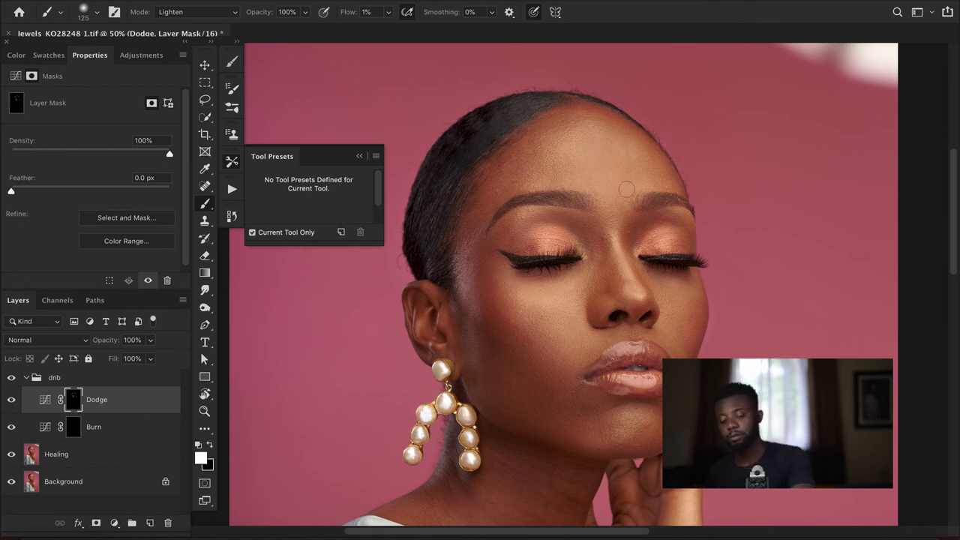
- Lighten the forehead and under-eye areas on the Dodge mask, resizing the brush as needed
{"action": "key", "text": "bracketright"}
{"action": "key", "text": "bracketright"}
{"action": "key", "text": "bracketright"}
{"action": "key", "text": "bracketright"}
{"action": "key", "text": "bracketright"}
{"action": "key", "text": "bracketright"}
{"action": "key", "text": "bracketright"}
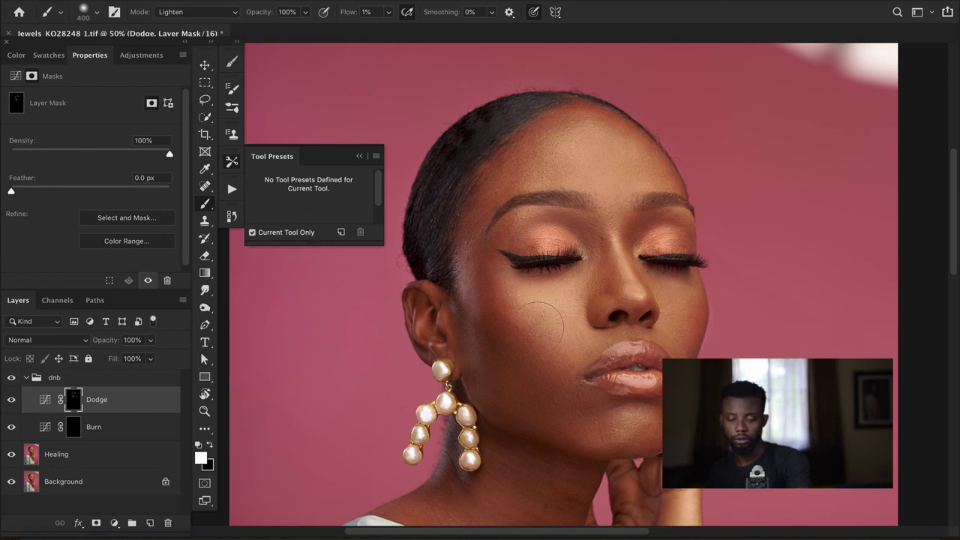
{"action": "key", "text": "bracketleft"}
{"action": "key", "text": "bracketleft"}
{"action": "key", "text": "bracketleft"}
{"action": "key", "text": "bracketright"}
{"action": "key", "text": "bracketright"}
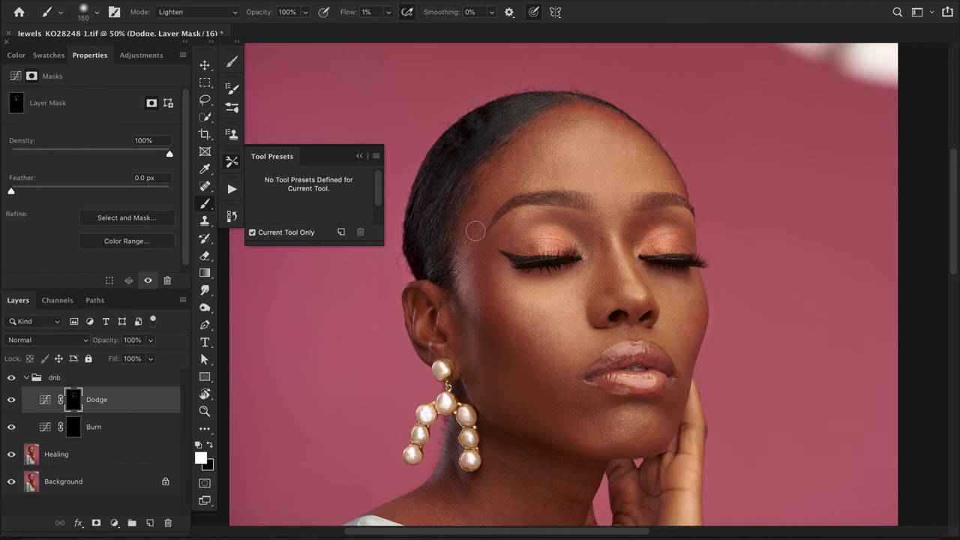
{"action": "mouse_move", "coordinate": [567, 162]}
{"action": "left_mouse_down"}
{"action": "mouse_move", "coordinate": [574, 150]}
{"action": "mouse_move", "coordinate": [589, 150]}
{"action": "mouse_move", "coordinate": [642, 177]}
{"action": "mouse_move", "coordinate": [590, 143]}
{"action": "mouse_move", "coordinate": [632, 160]}
{"action": "left_mouse_up"}
{"action": "key", "text": "bracketleft"}
{"action": "key", "text": "bracketleft"}
{"action": "key", "text": "bracketleft"}
{"action": "key", "text": "bracketright"}
{"action": "key", "text": "bracketright"}
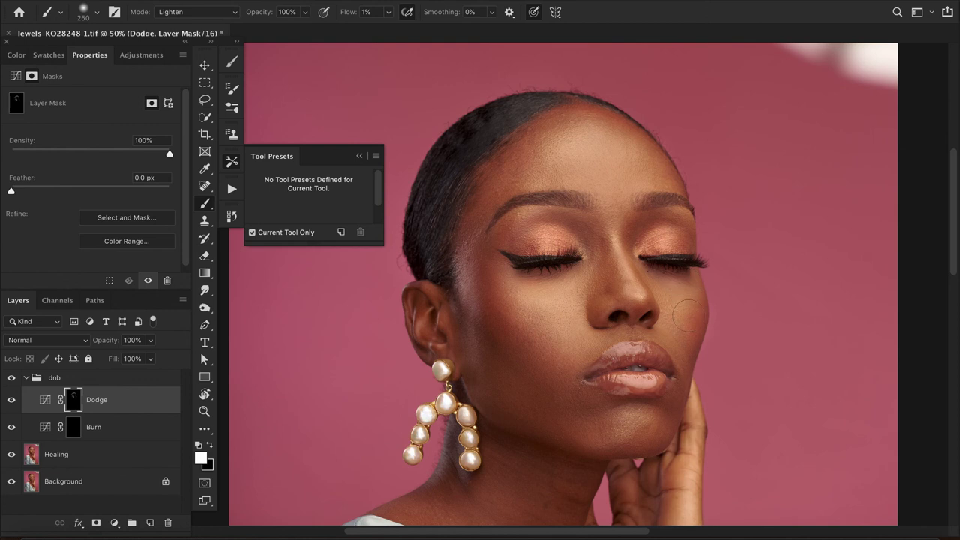
{"action": "key", "text": "bracketleft"}
{"action": "key", "text": "bracketleft"}
{"action": "key", "text": "bracketleft"}
{"action": "key", "text": "bracketleft"}
{"action": "key", "text": "bracketleft"}
{"action": "key", "text": "bracketleft"}
{"action": "key", "text": "bracketleft"}
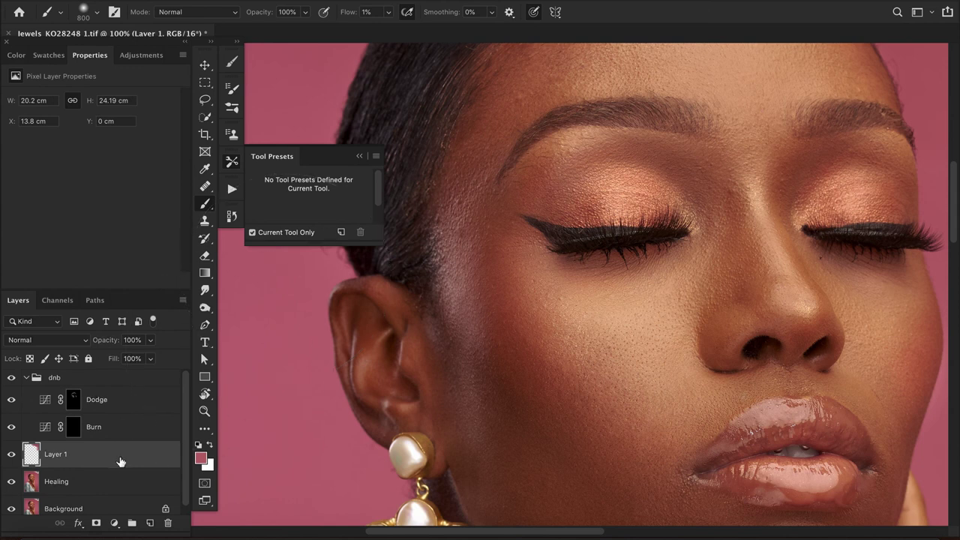
- On the Healing layer, switch healing tools and lighten the dark patches on the neck skin
{"action": "left_click", "coordinate": [128, 486]}
{"action": "key", "text": "j"}
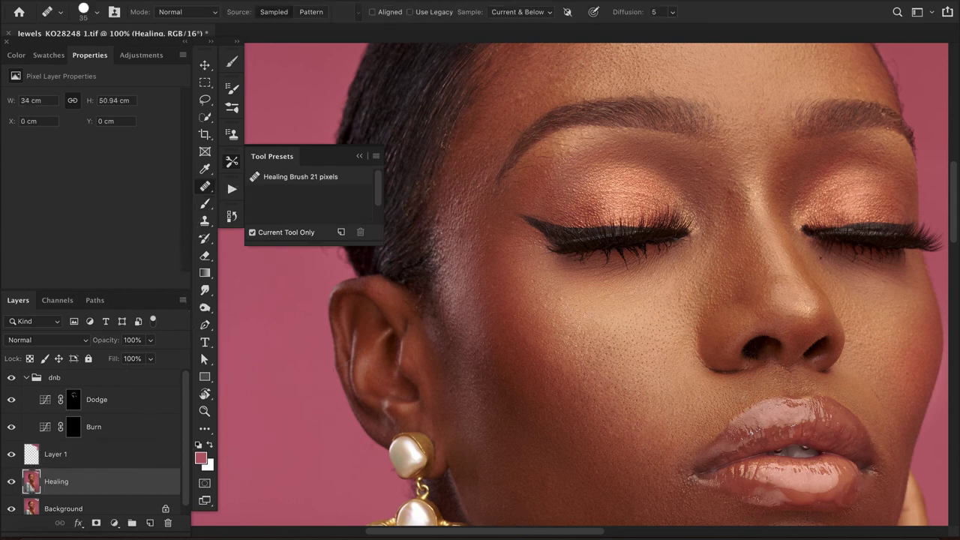
{"action": "scroll", "coordinate": [763, 185], "scroll_direction": "up", "scroll_amount": 5}
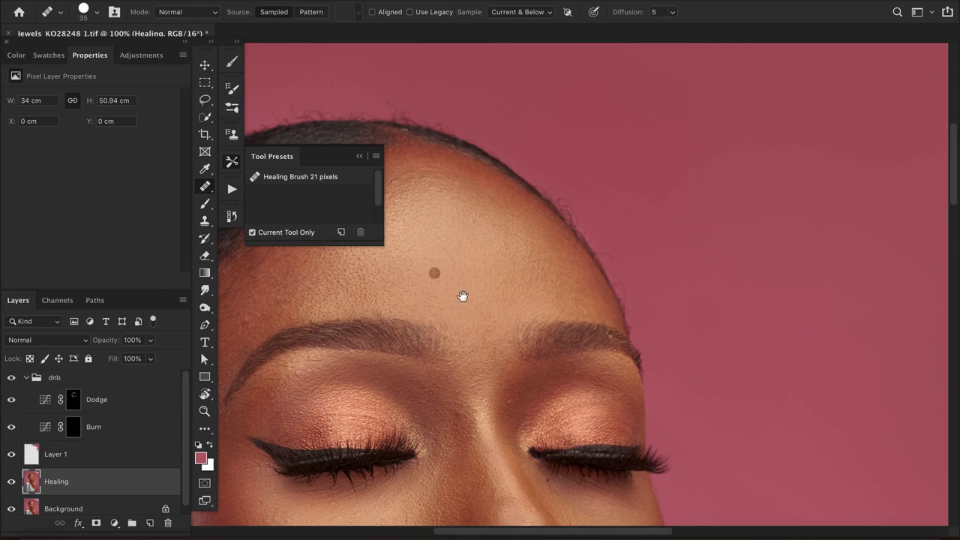
{"action": "left_click_drag", "start_coordinate": [463, 295], "coordinate": [742, 261]}
{"action": "key", "text": "shift+j"}
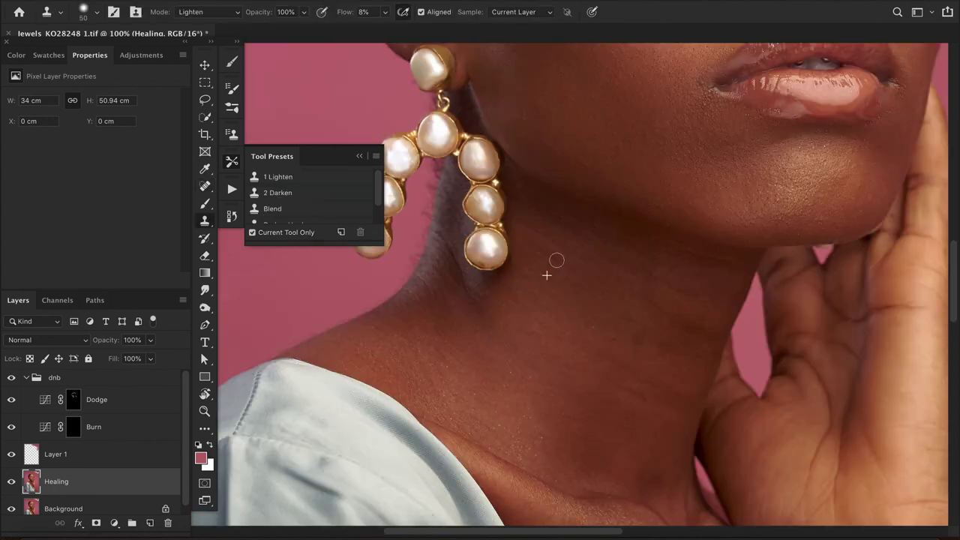
{"action": "left_click_drag", "start_coordinate": [553, 255], "coordinate": [579, 269]}
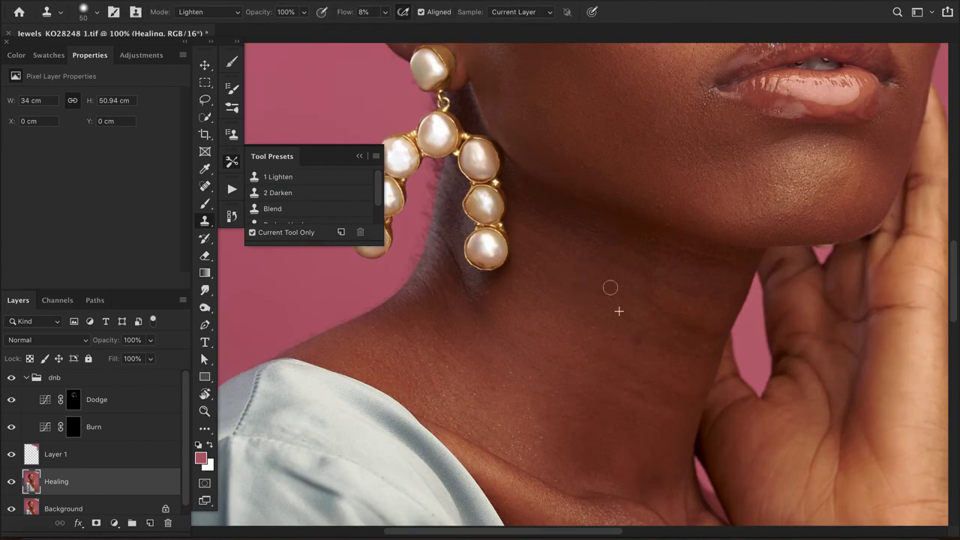